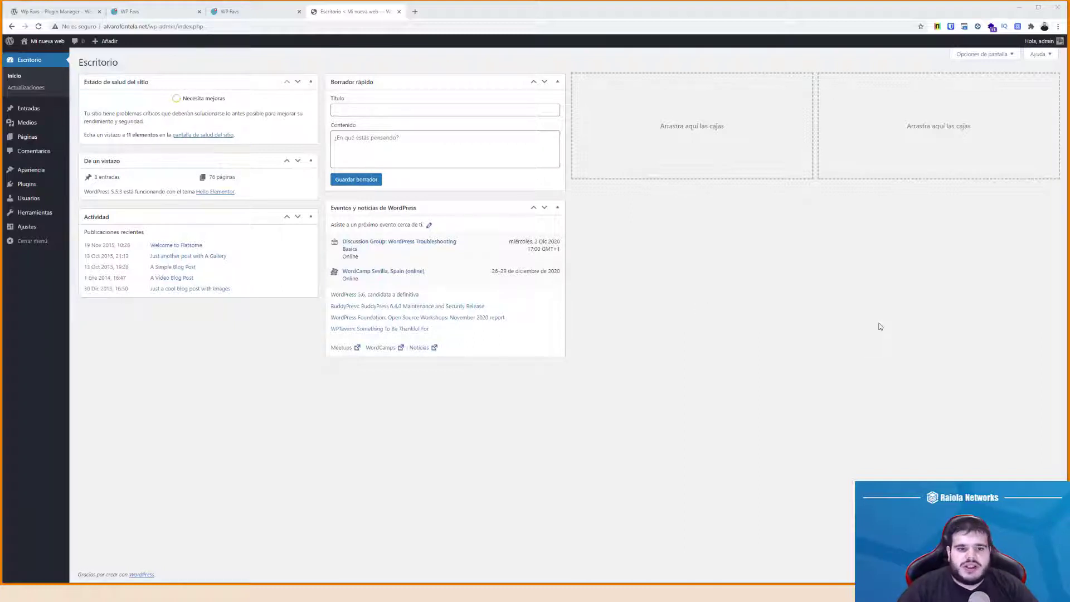
# Search the plugin directory for "WP Favs", then install and activate the Wp Favs – Plugin Manager plugin
pyautogui.moveTo(50, 188)
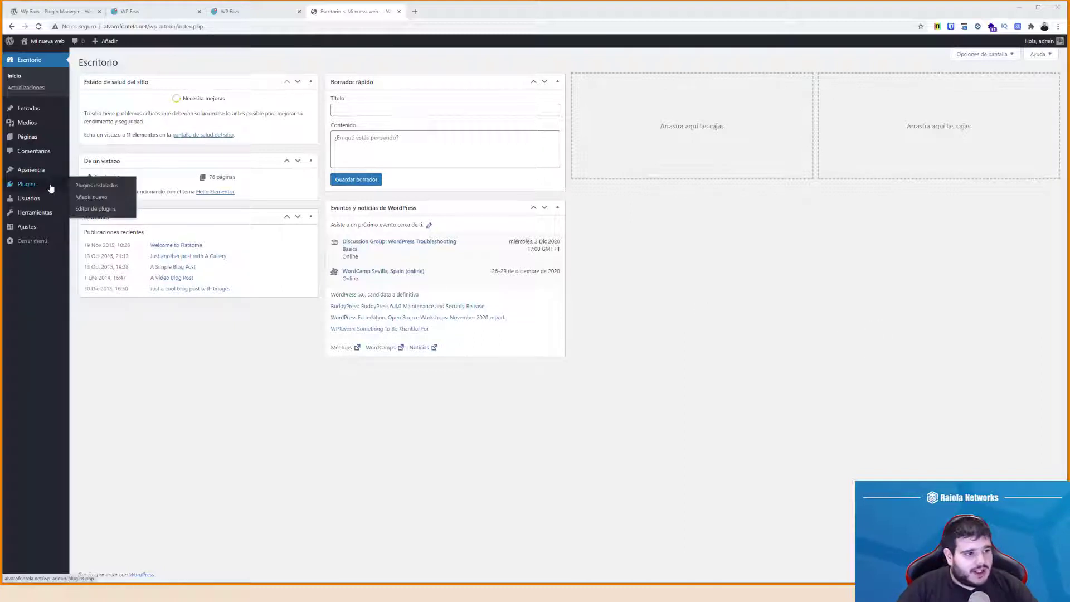
pyautogui.click(88, 199)
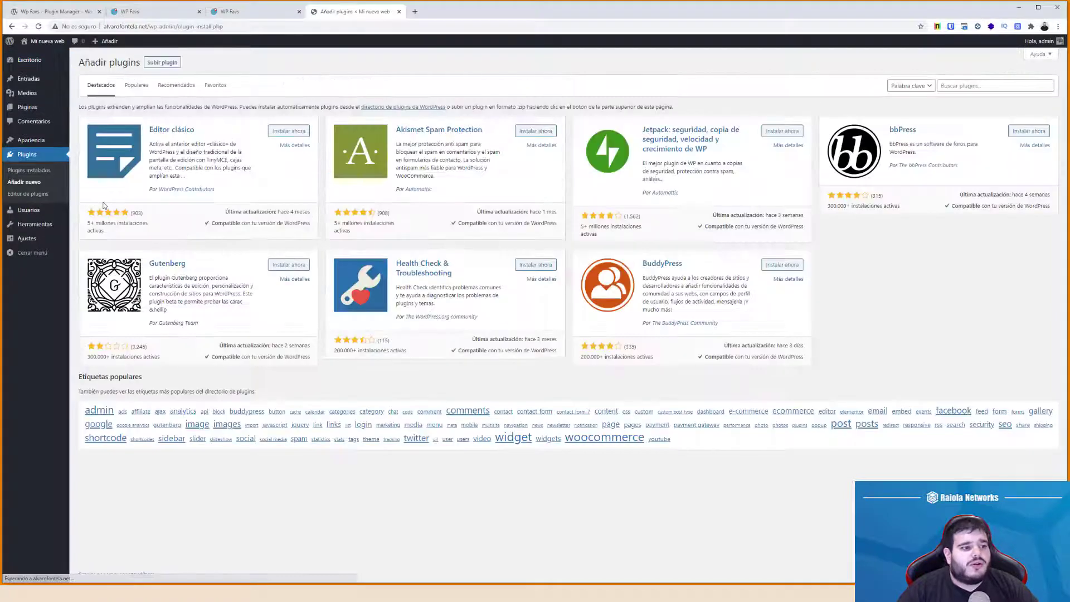
pyautogui.click(960, 86)
pyautogui.write('WP Favs')
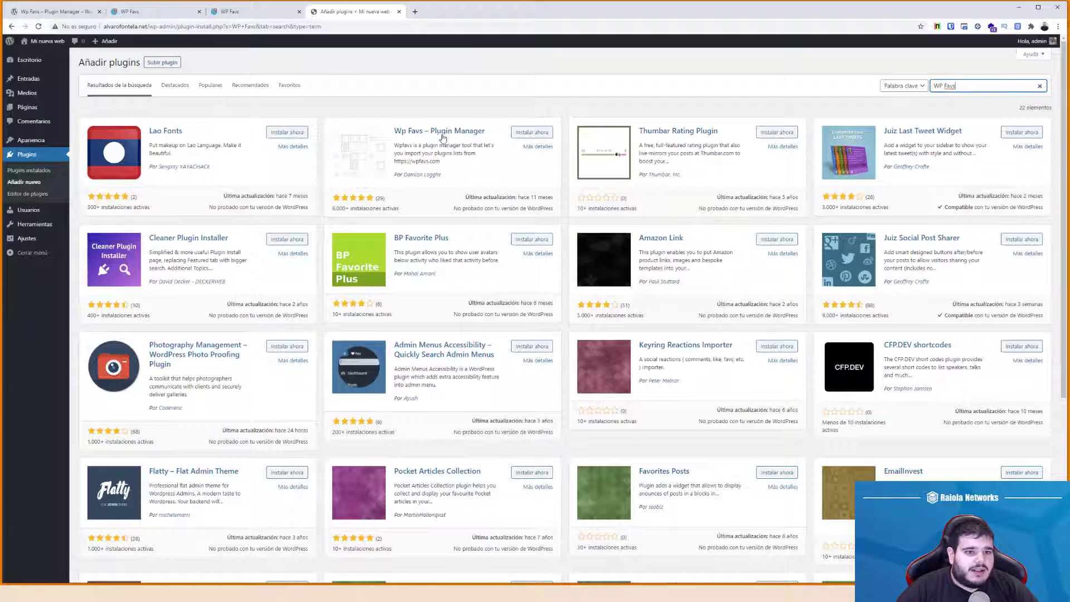
pyautogui.click(531, 132)
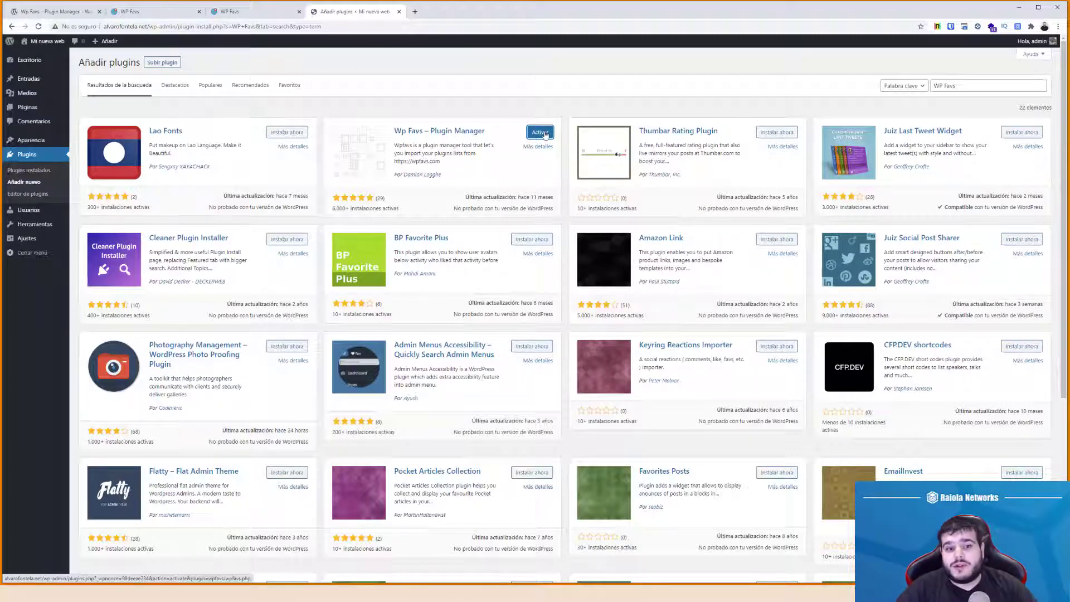
pyautogui.click(539, 133)
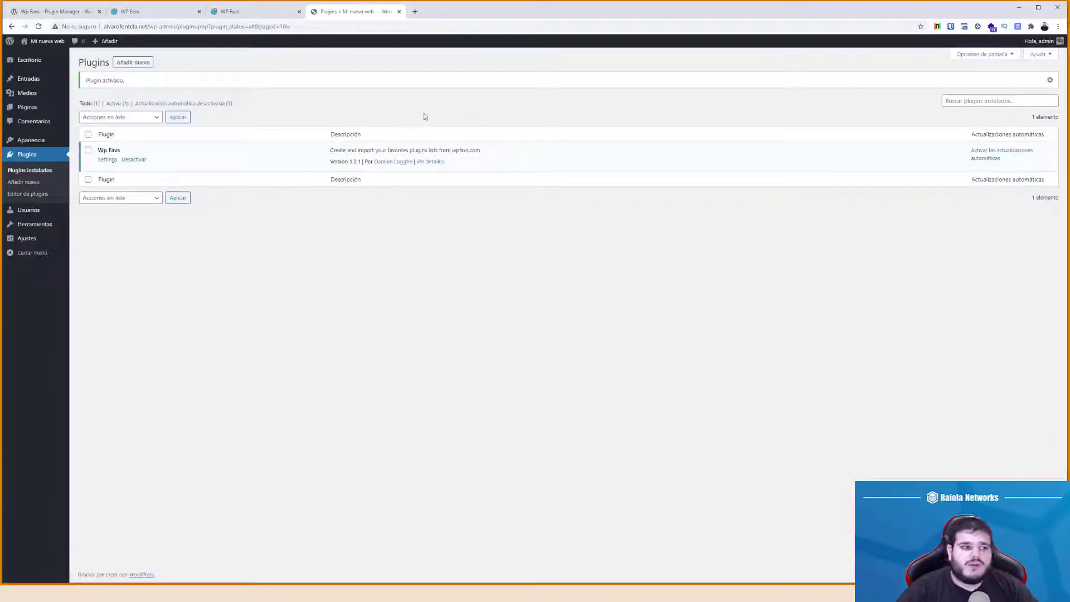
# Open the Wp Favs plugin settings and select the account's API key on the My Wp Favs page of wpfavs.com for copying
pyautogui.click(109, 162)
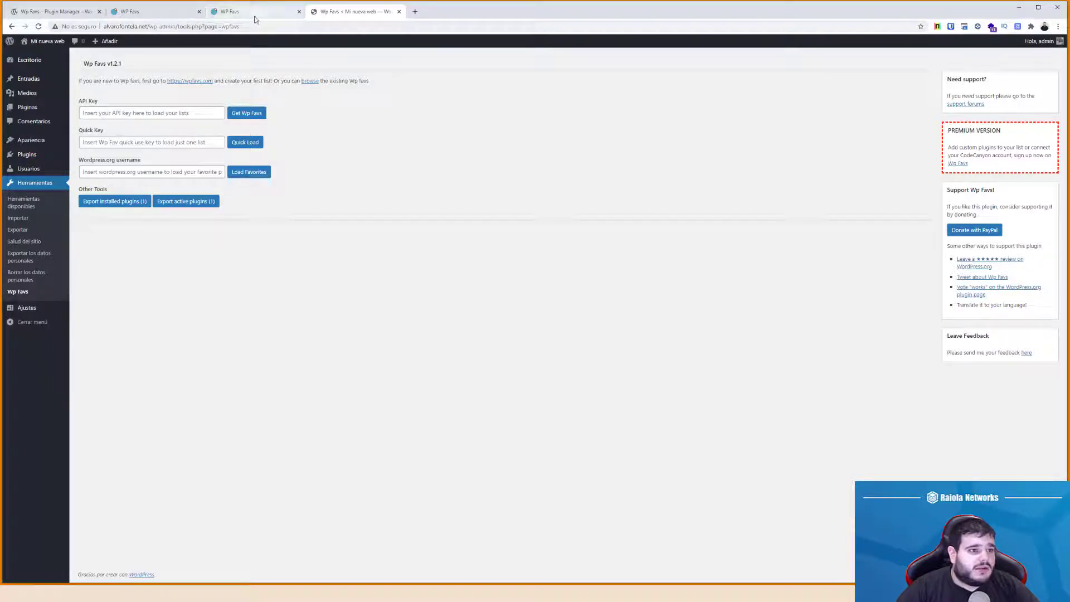
pyautogui.click(162, 17)
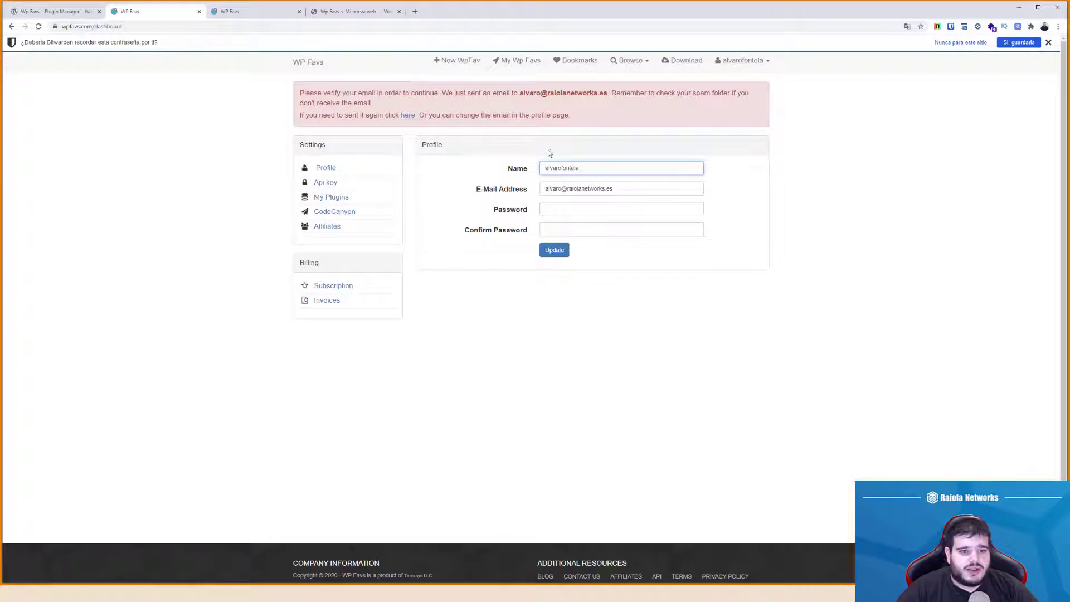
pyautogui.click(234, 16)
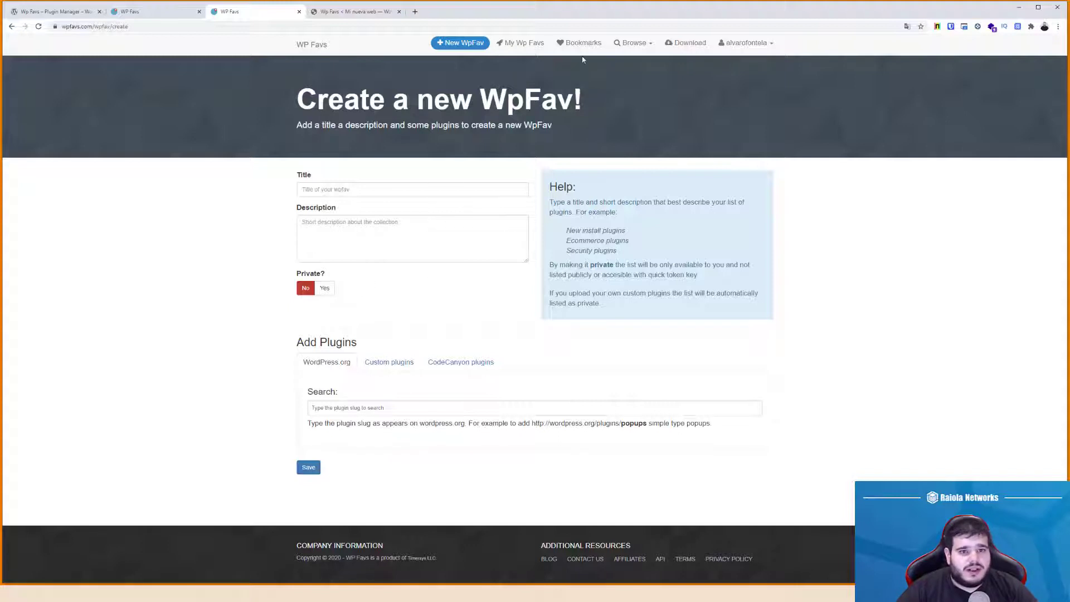
pyautogui.click(536, 47)
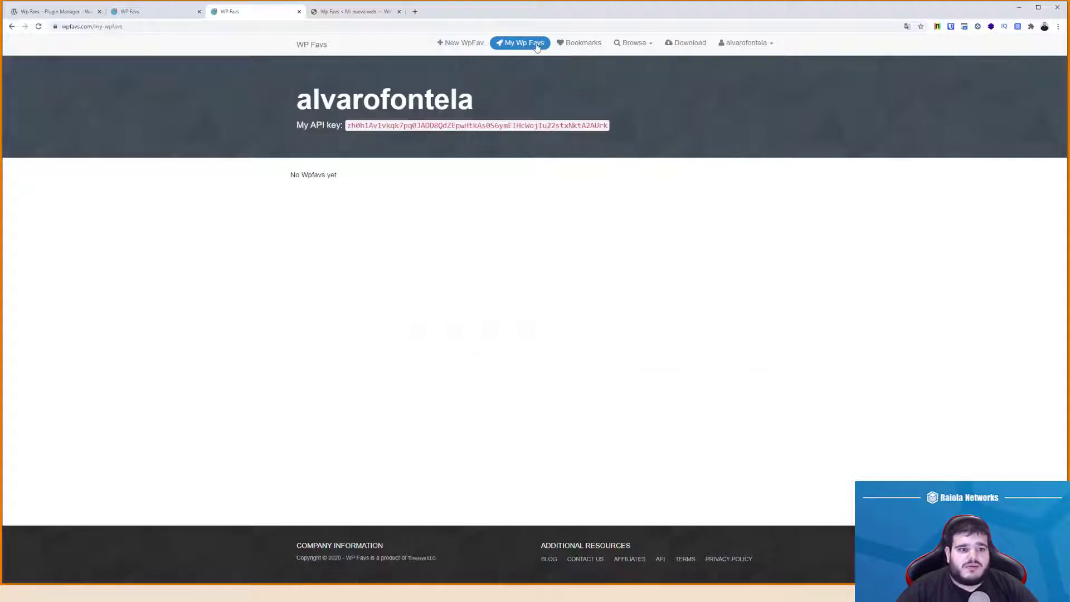
pyautogui.tripleClick(433, 125)
pyautogui.click(349, 124)
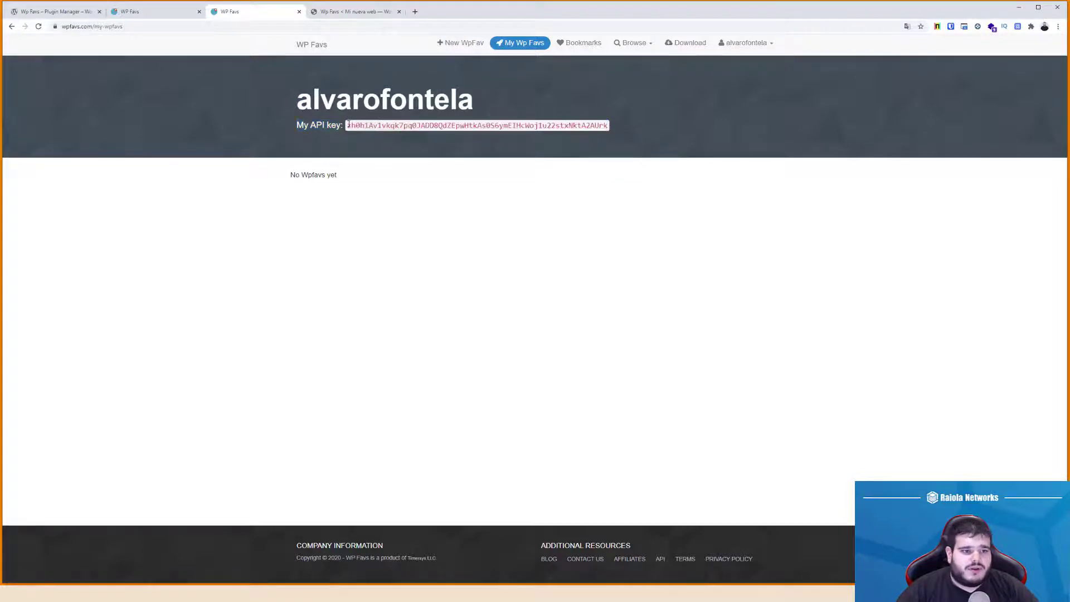
pyautogui.moveTo(348, 125); pyautogui.dragTo(609, 125)
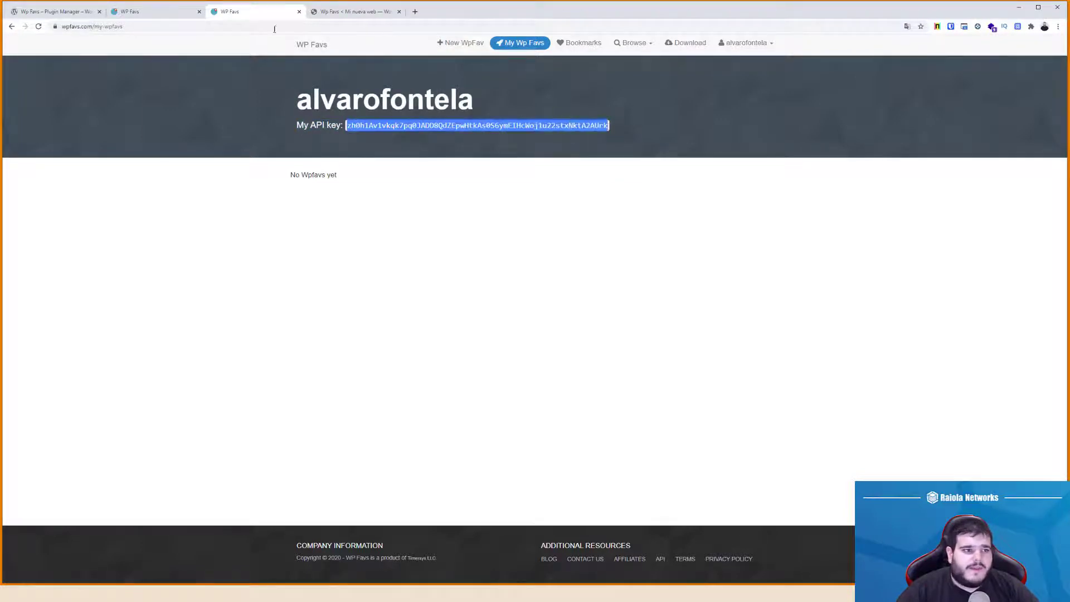
# Paste the API key into the Wp Favs plugin settings on the WordPress site and load the account's lists
pyautogui.click(156, 11)
pyautogui.click(350, 12)
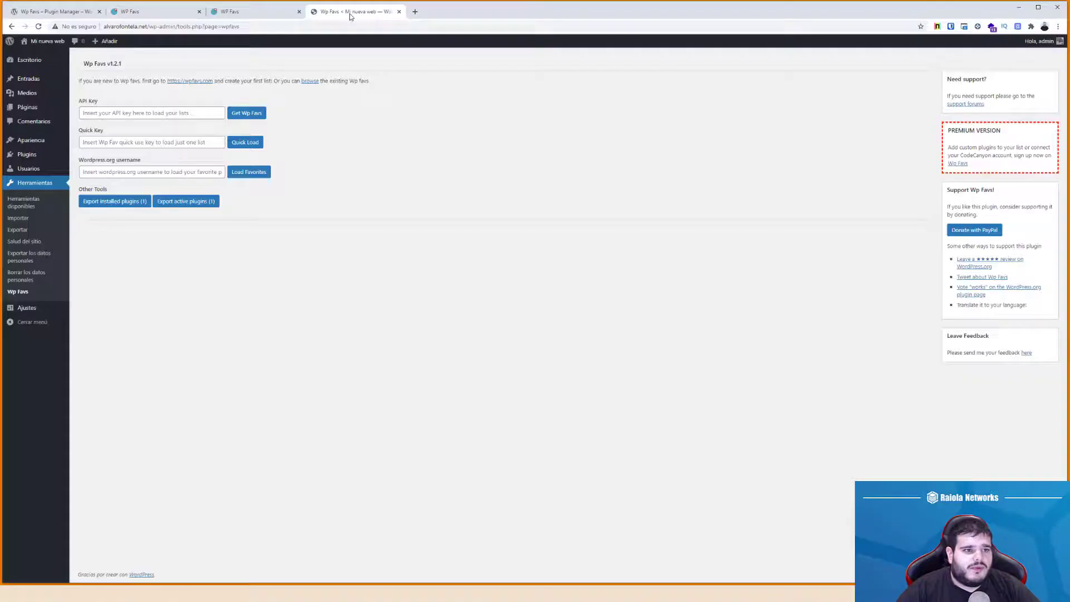
pyautogui.click(152, 113)
pyautogui.hotkey('ctrl', 'v')
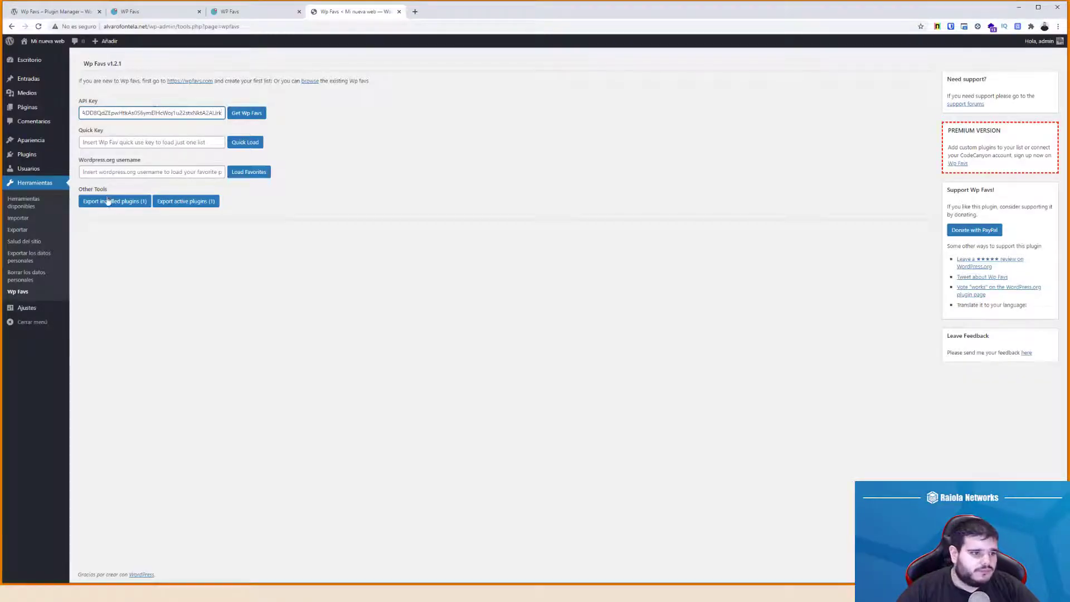
pyautogui.click(246, 113)
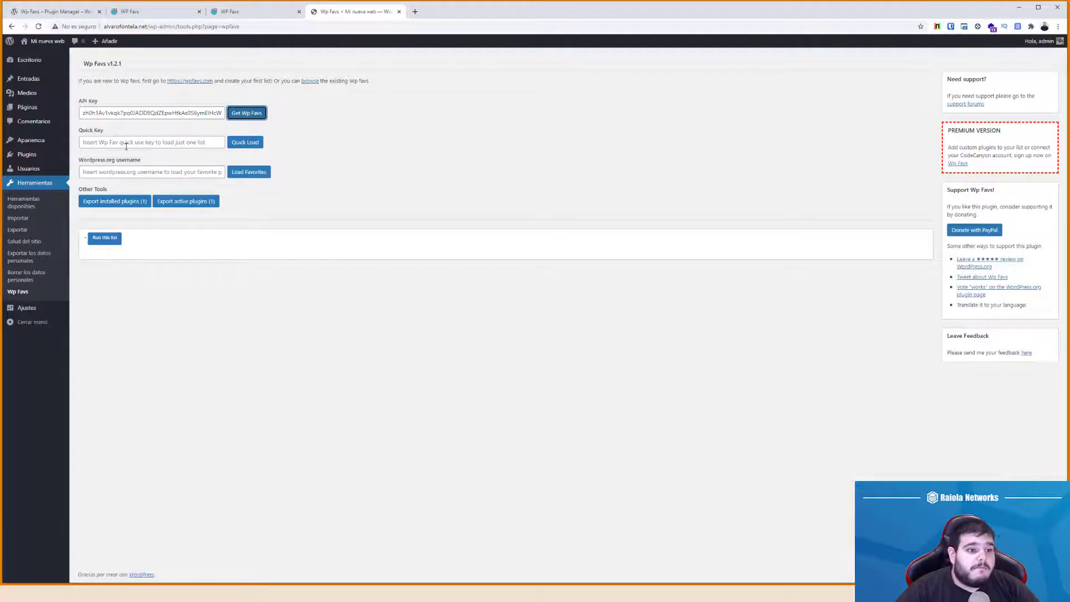
# Examine the Quick Key and WordPress.org username options, the My Wp Favs page and the plugin's WordPress.org description page
pyautogui.click(145, 144)
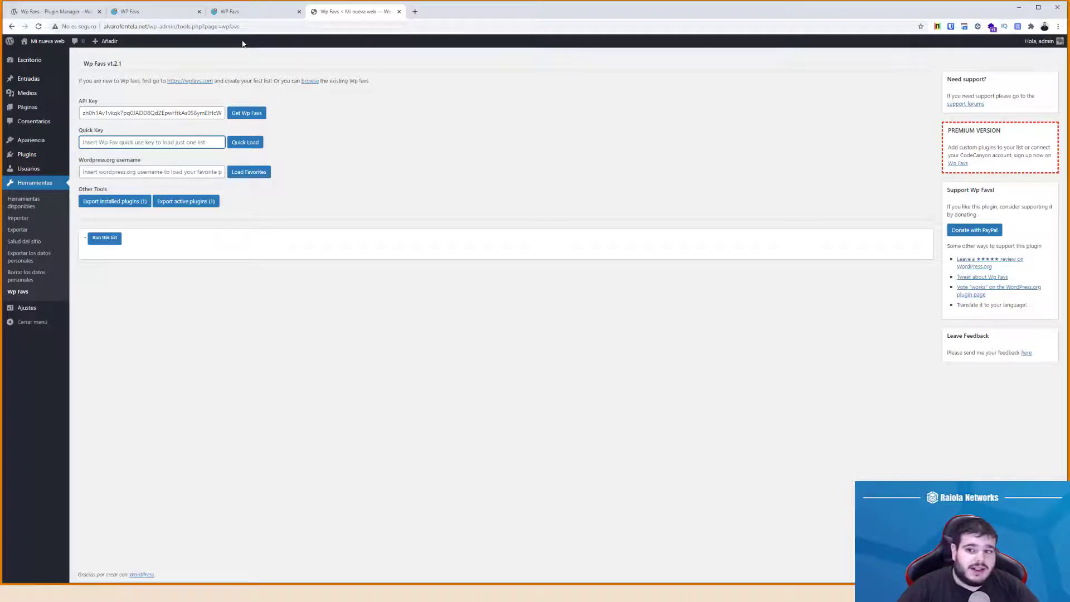
pyautogui.click(112, 173)
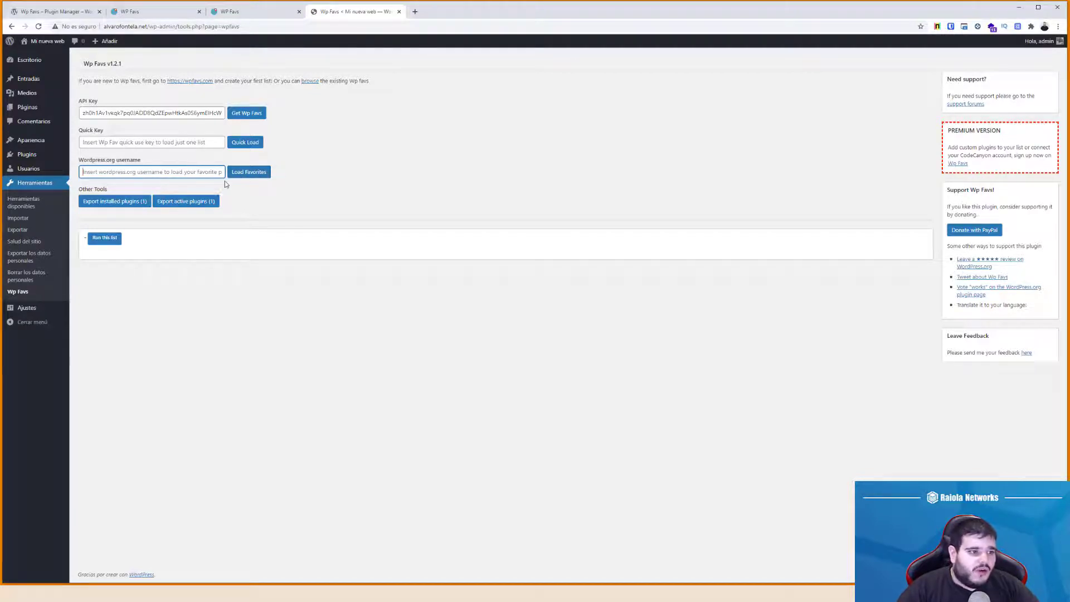
pyautogui.click(142, 145)
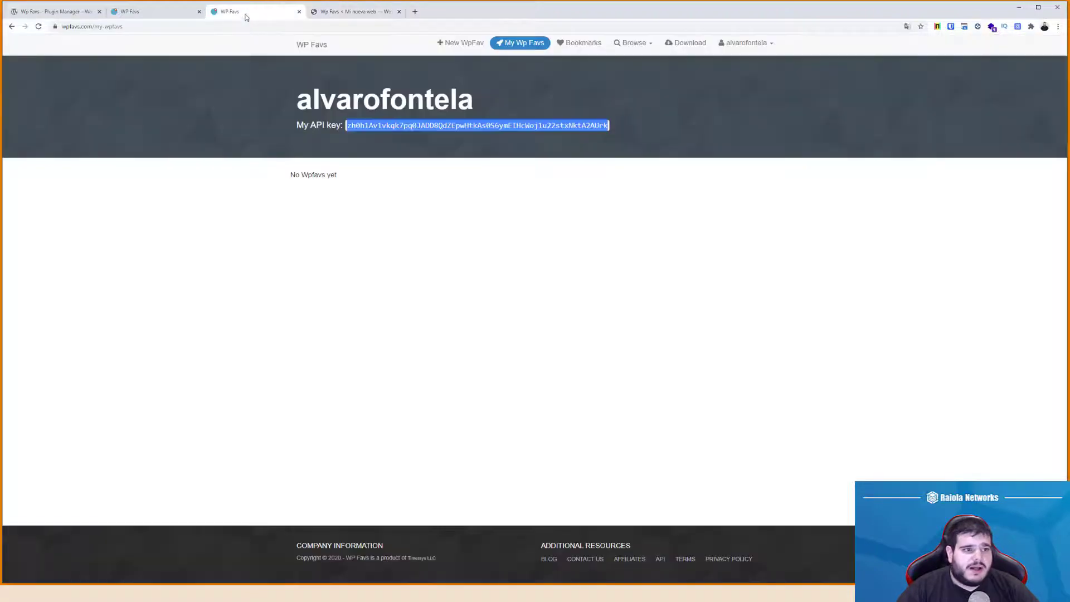
pyautogui.click(245, 12)
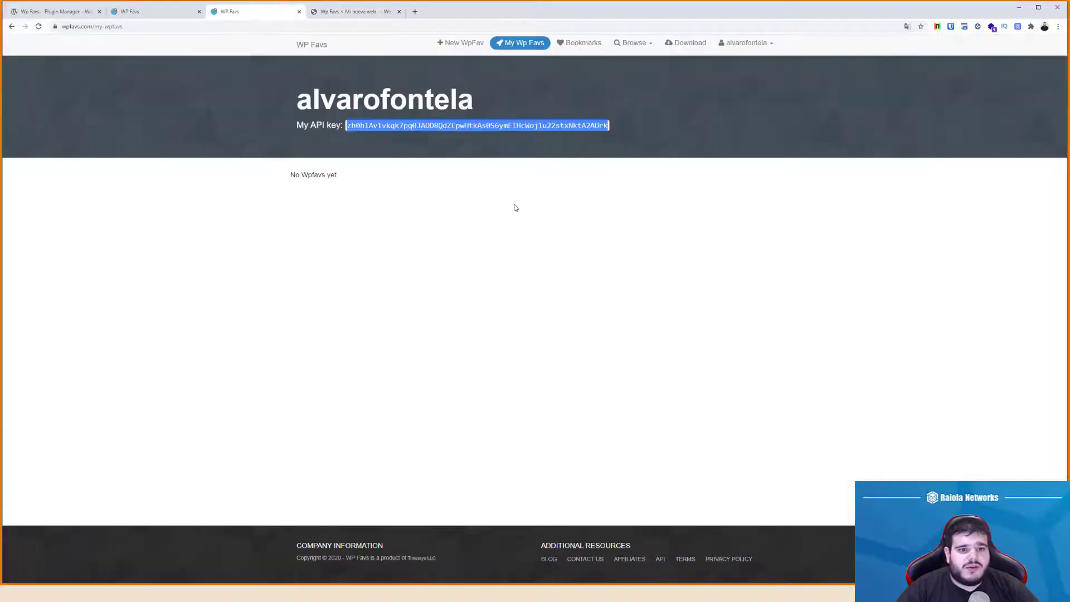
pyautogui.click(513, 207)
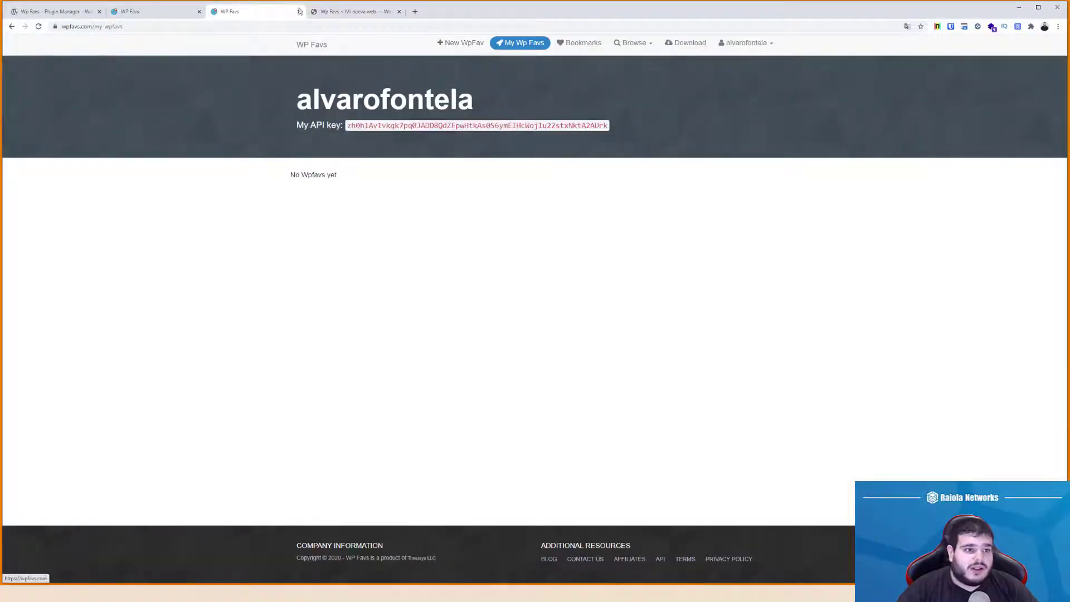
pyautogui.click(360, 14)
pyautogui.click(272, 14)
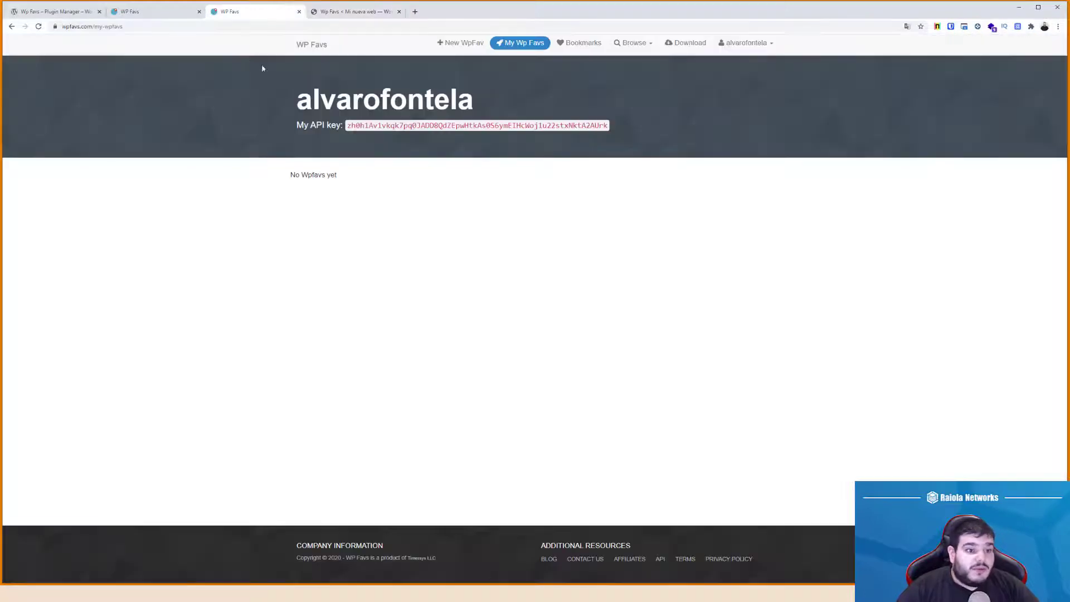
pyautogui.click(122, 15)
pyautogui.click(75, 12)
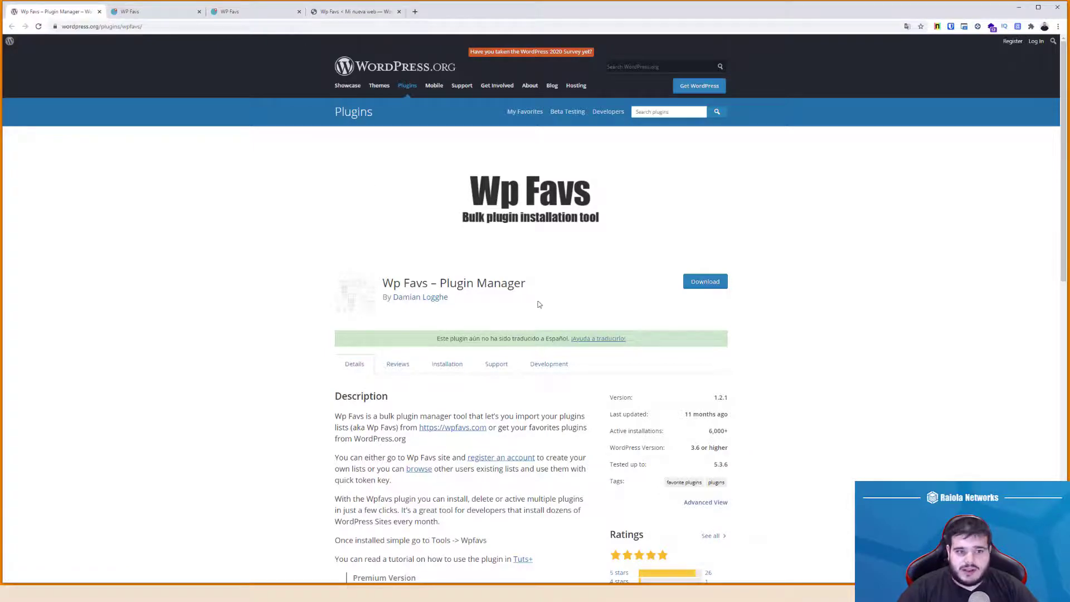
pyautogui.scroll(-12, 435, 390)
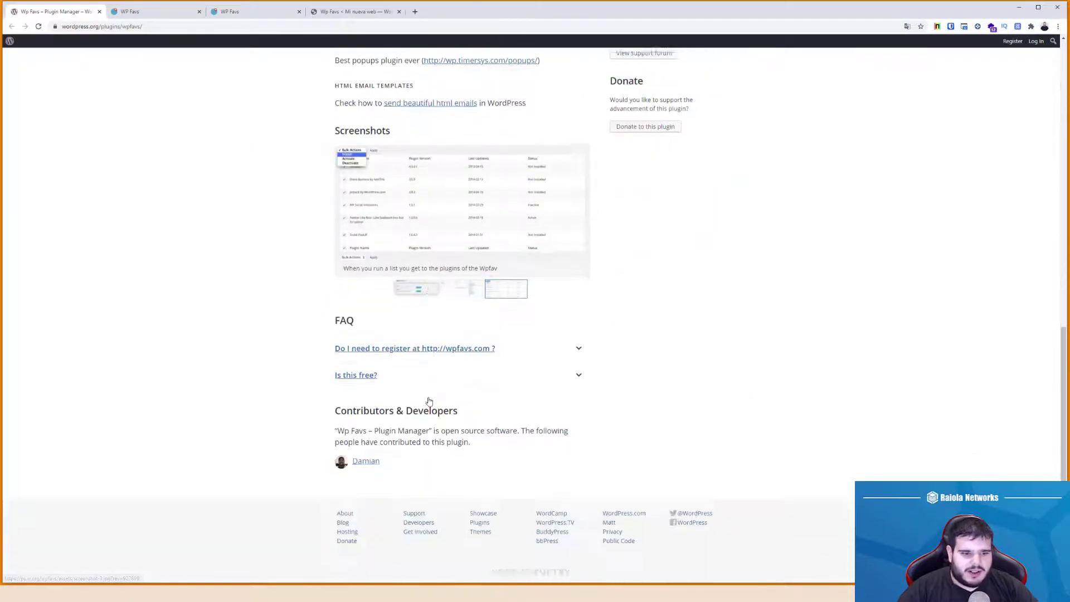
pyautogui.scroll(12, 429, 400)
# Search for "AutomatorWP" among new plugins in the WordPress admin and install the AutomatorWP plugin
pyautogui.click(341, 12)
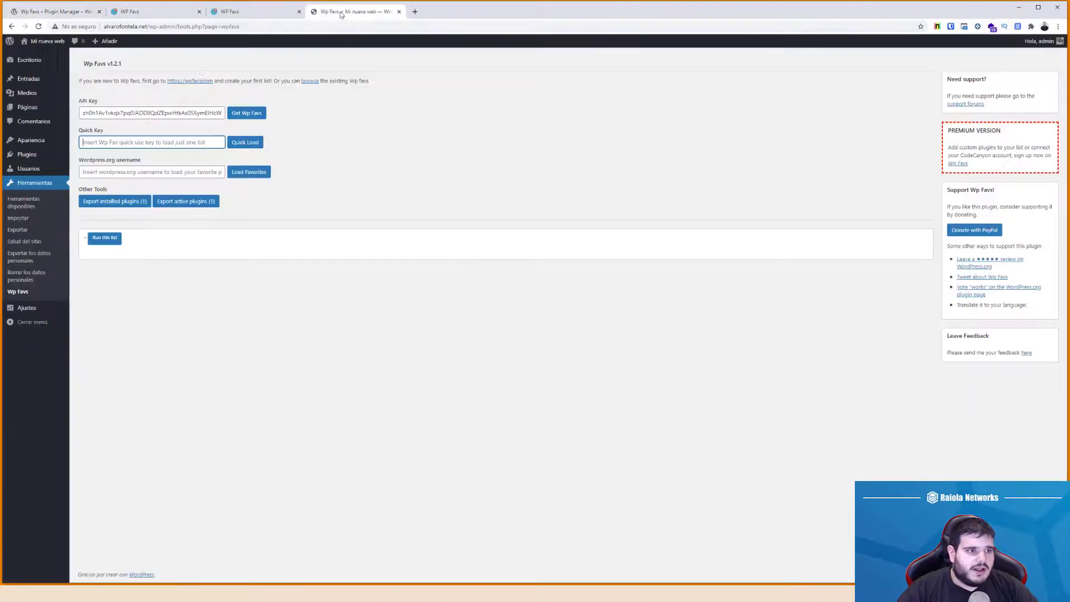
pyautogui.moveTo(50, 161)
pyautogui.click(89, 169)
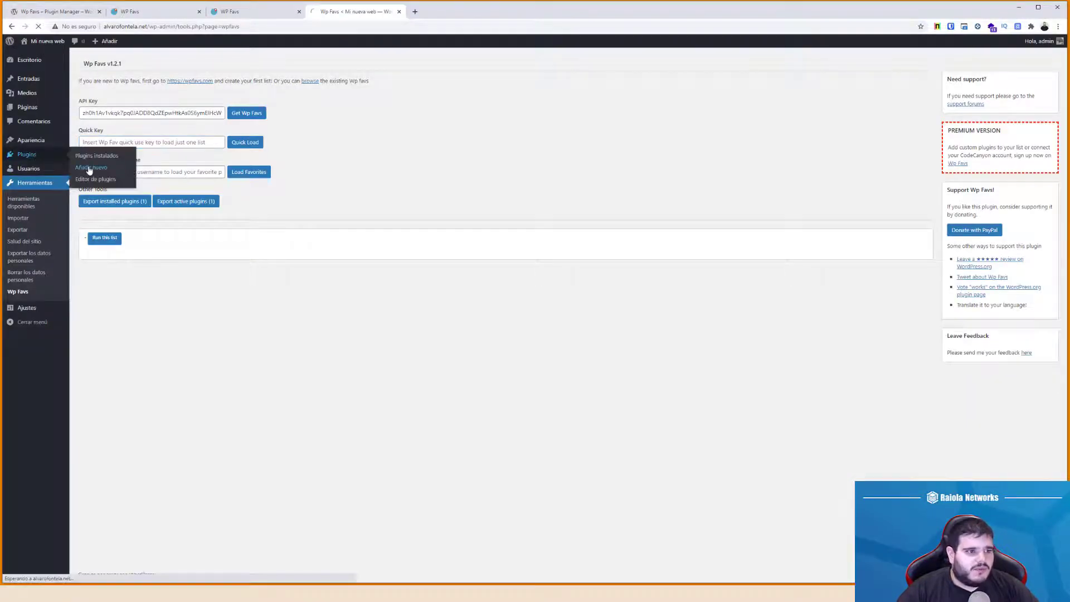
pyautogui.click(942, 86)
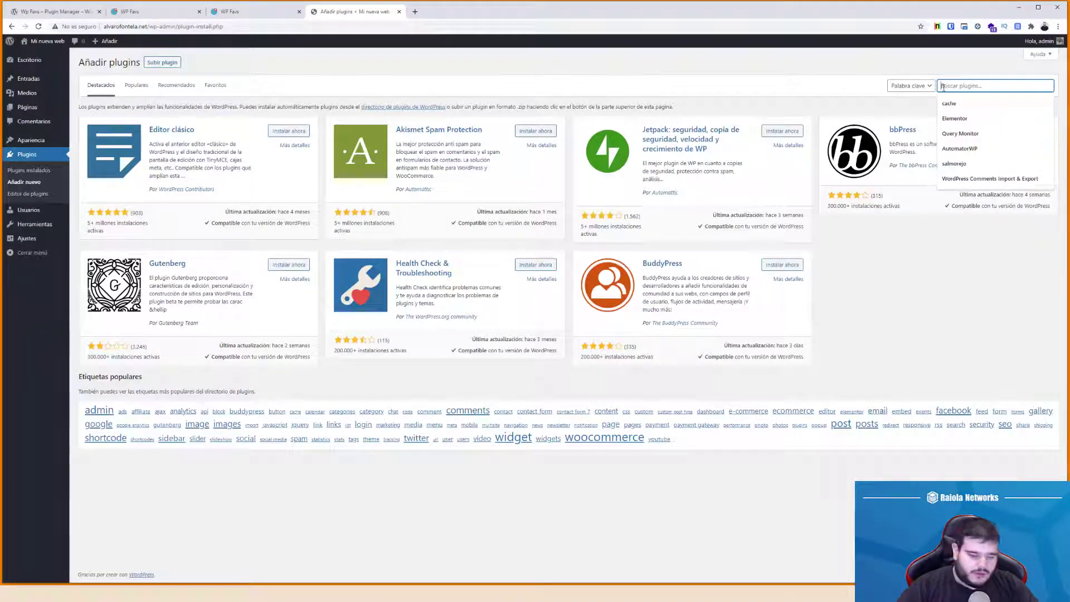
pyautogui.write('Autom')
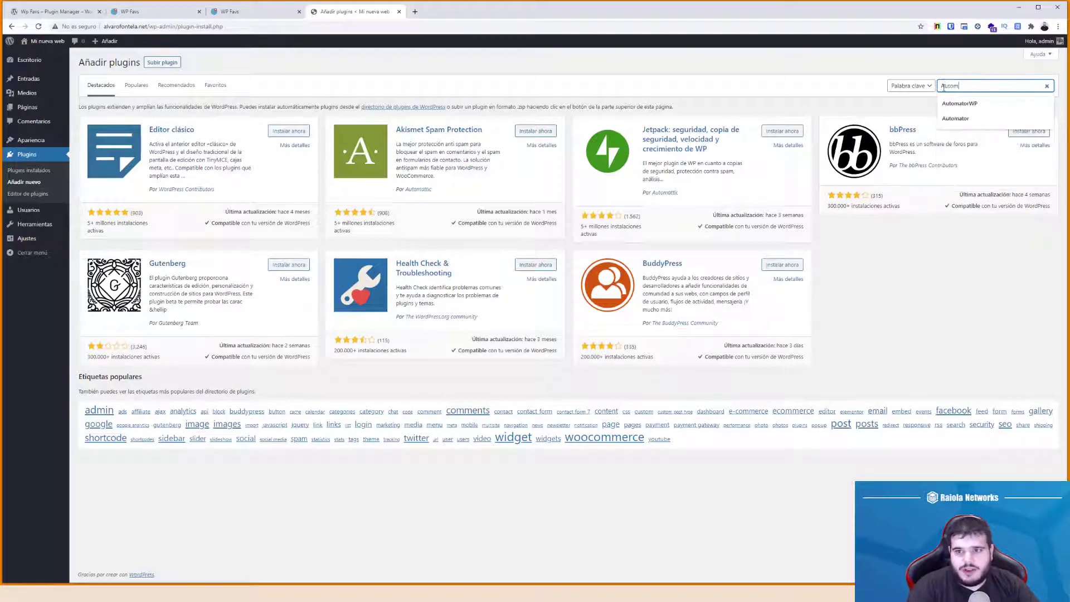
pyautogui.write('atorWP')
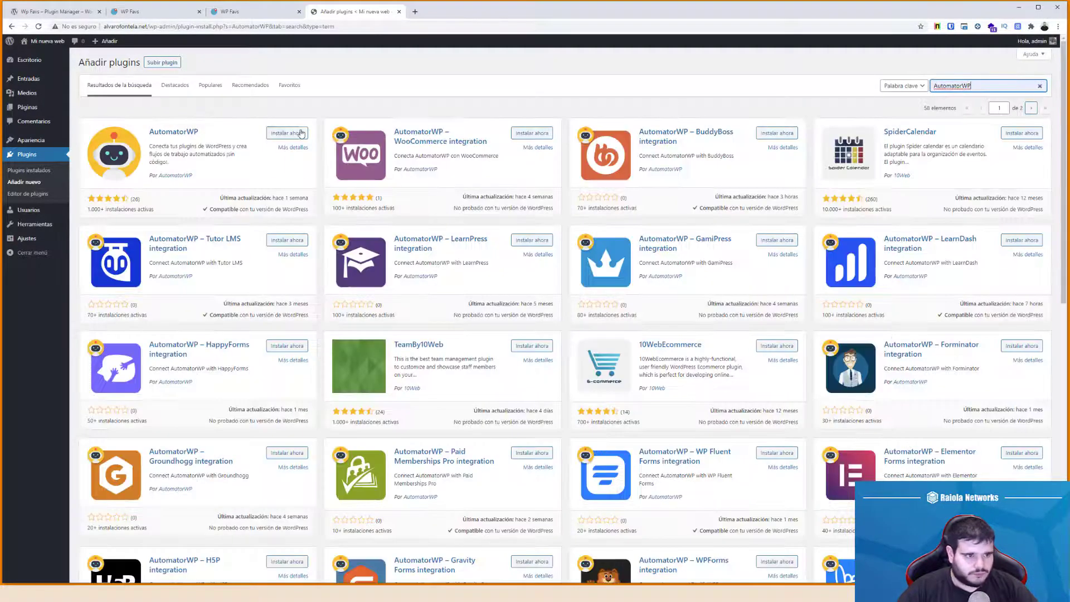
pyautogui.click(300, 133)
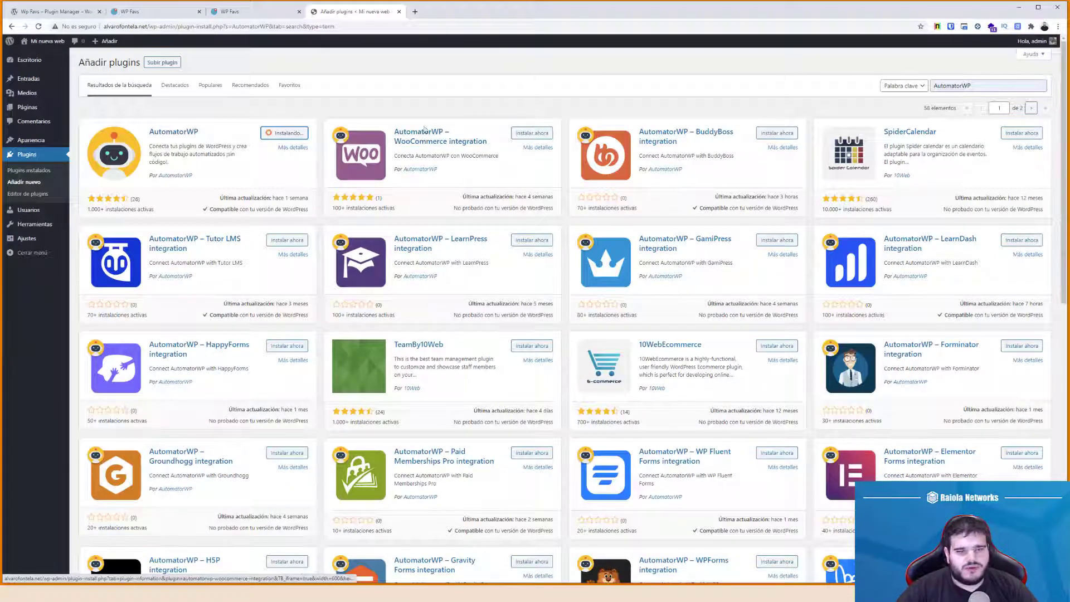
# Search for "Honeypot AntiSpam" and install the Honeypot Anti-Spam plugin by Raiola Networks
pyautogui.doubleClick(1002, 84)
pyautogui.write('Ho')
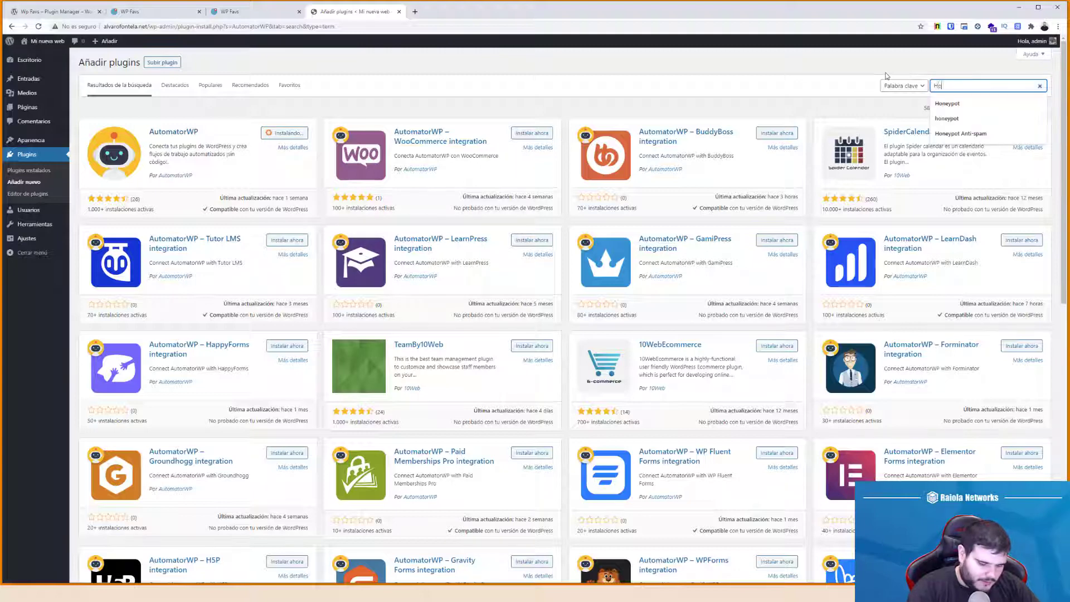
pyautogui.write('neypot AntiSp')
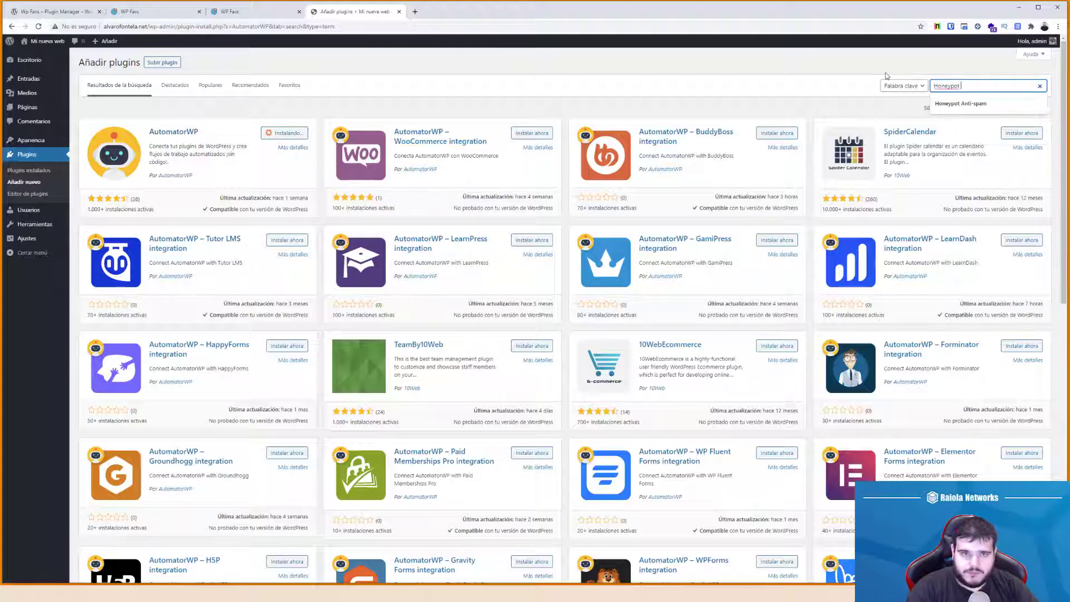
pyautogui.write('am')
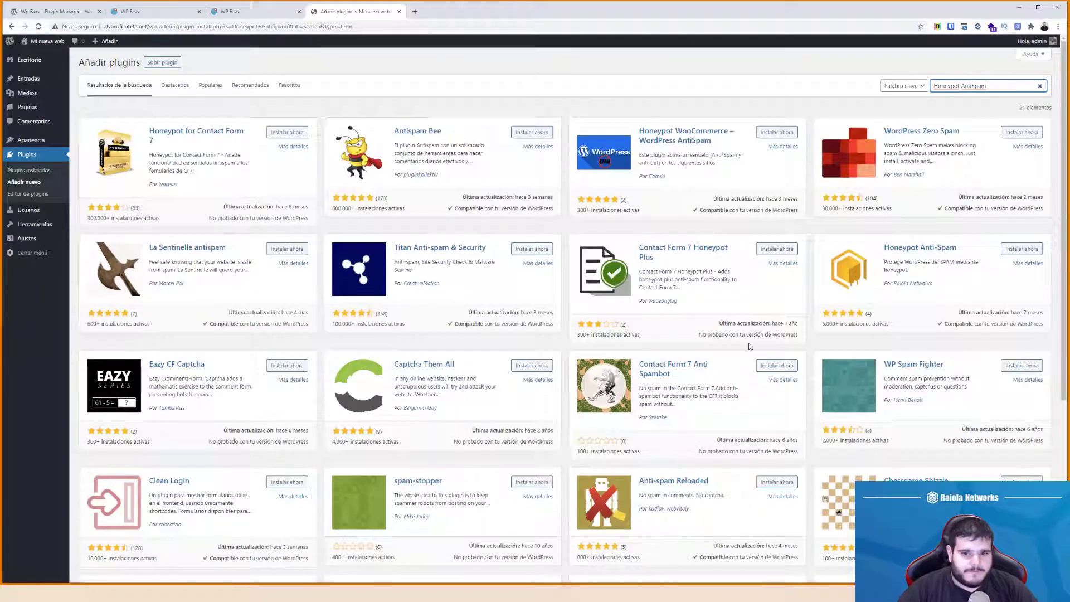
pyautogui.click(1033, 252)
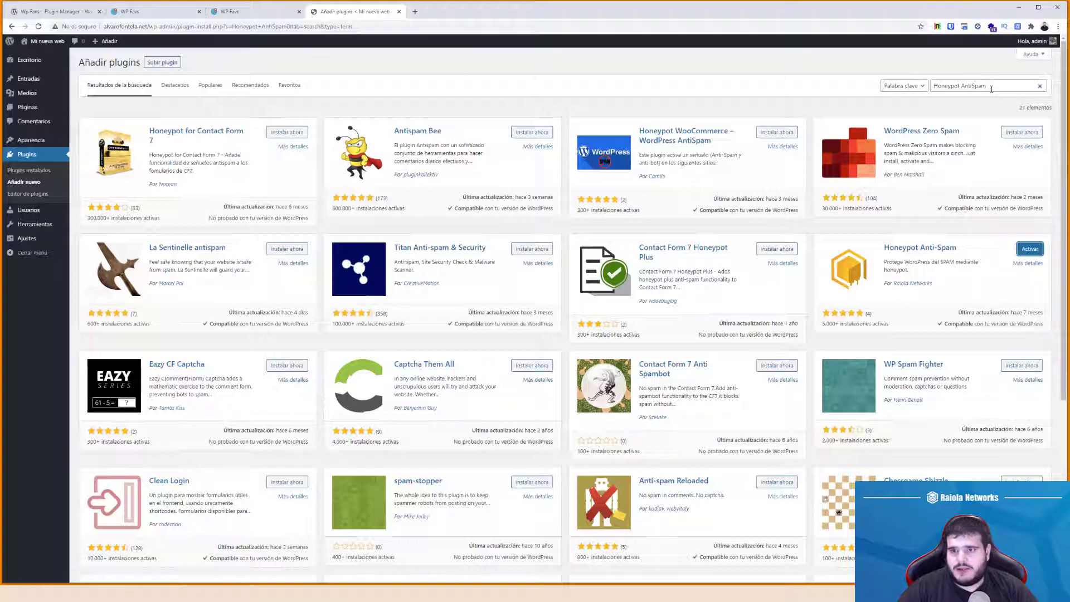
# Install the Editor clásico plugin from the featured plugins and open the list of installed plugins
pyautogui.click(38, 183)
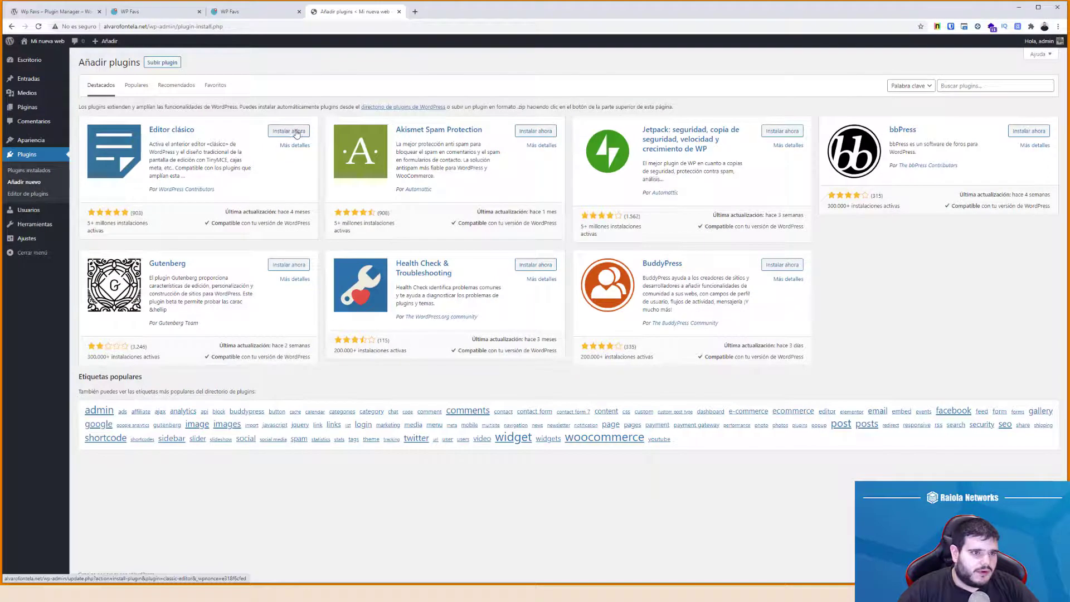
pyautogui.click(296, 133)
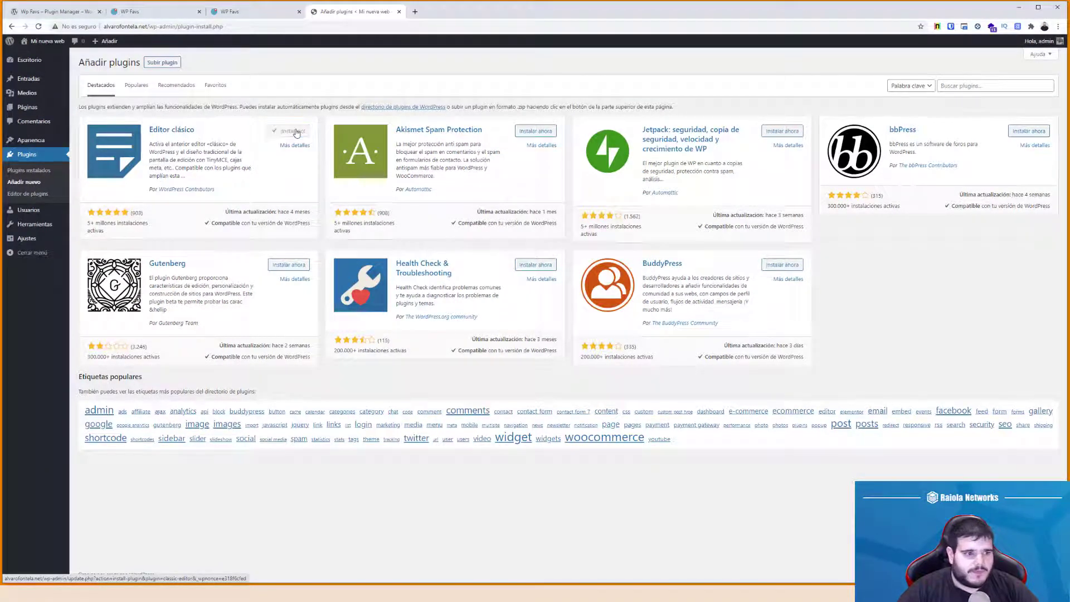
pyautogui.click(40, 176)
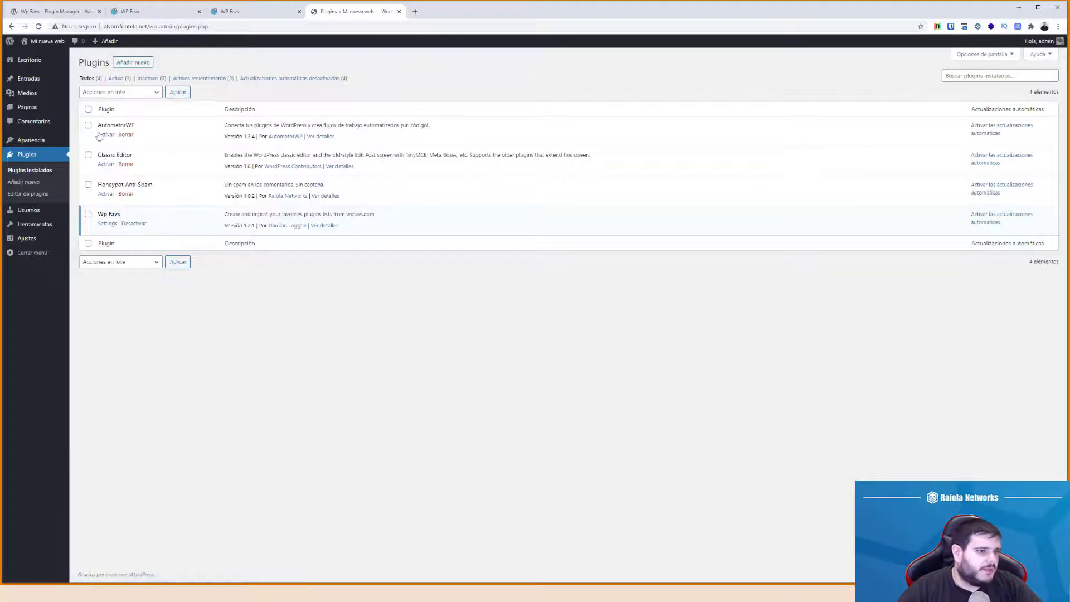
# Select all installed plugins and activate them in bulk
pyautogui.click(88, 109)
pyautogui.click(120, 92)
pyautogui.click(94, 110)
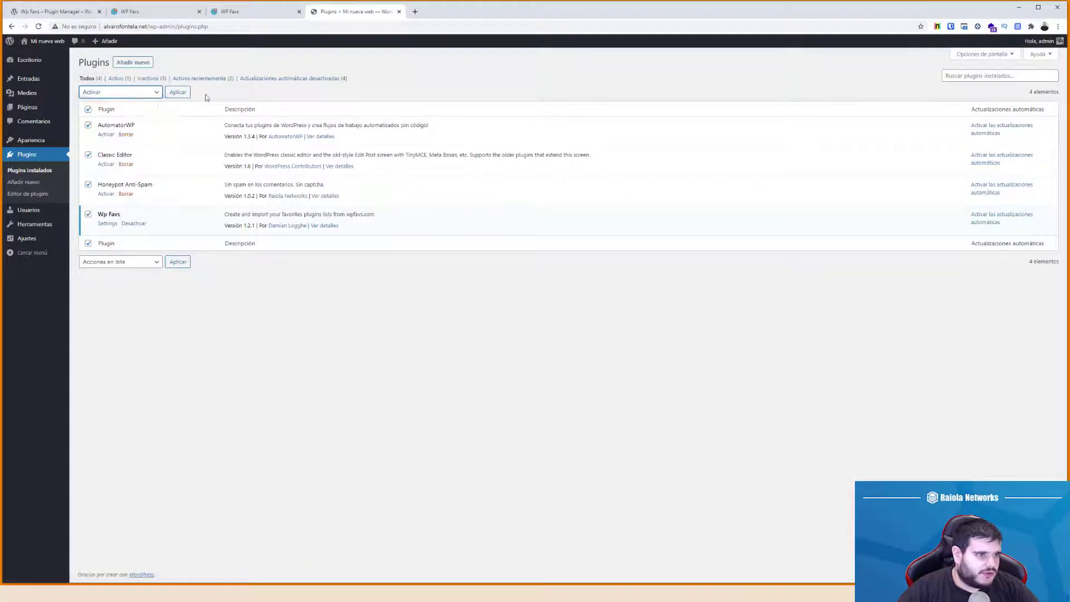
pyautogui.click(176, 97)
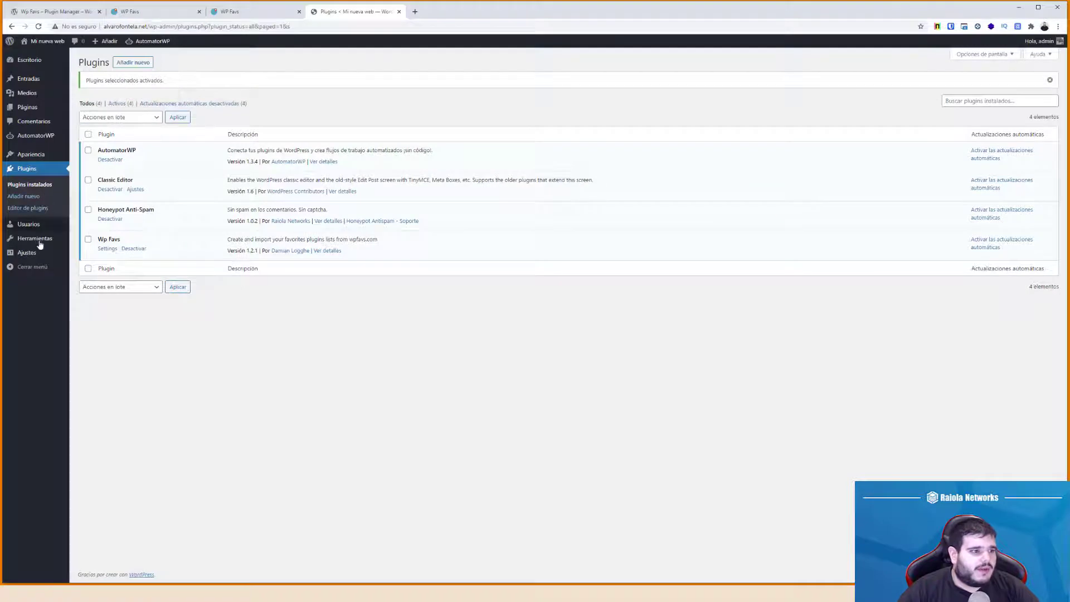
# Export the installed plugins from the Wp Favs tools page to a new WpFav list and acknowledge the import
pyautogui.moveTo(37, 254)
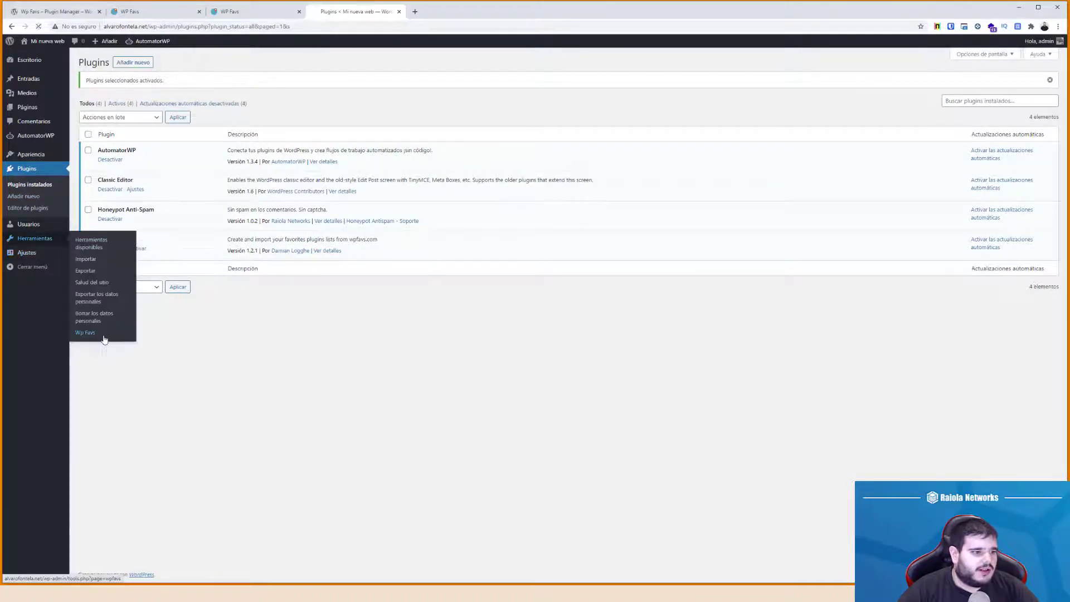
pyautogui.click(103, 336)
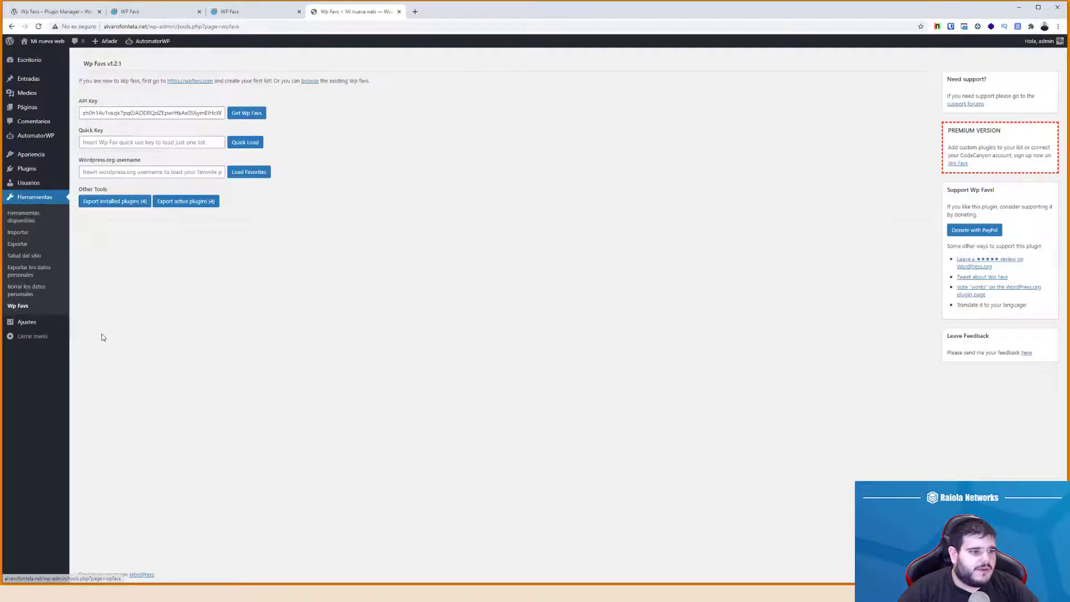
pyautogui.click(118, 201)
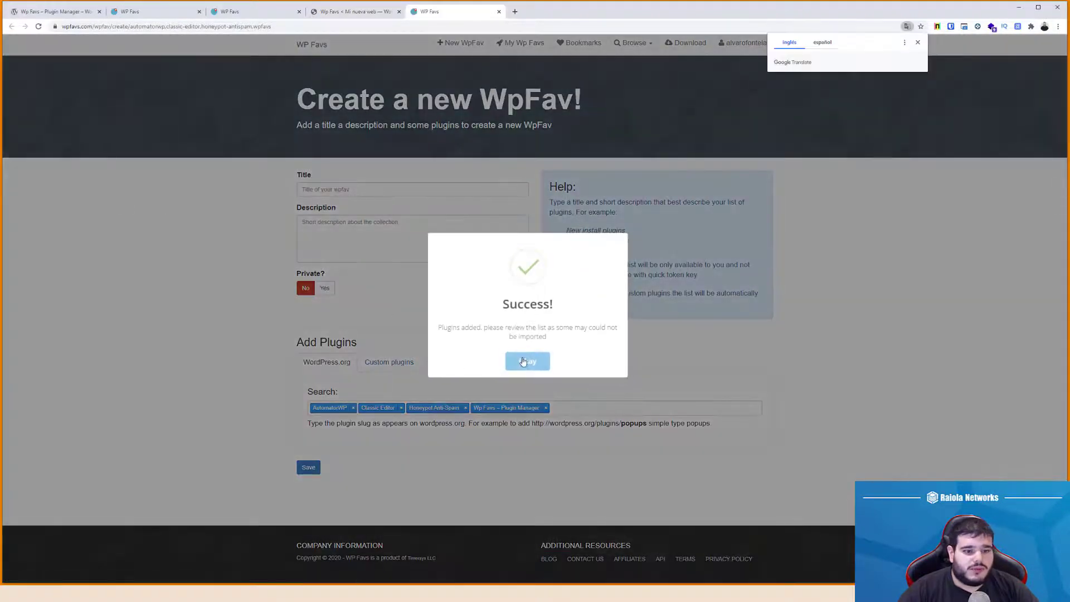
pyautogui.click(521, 362)
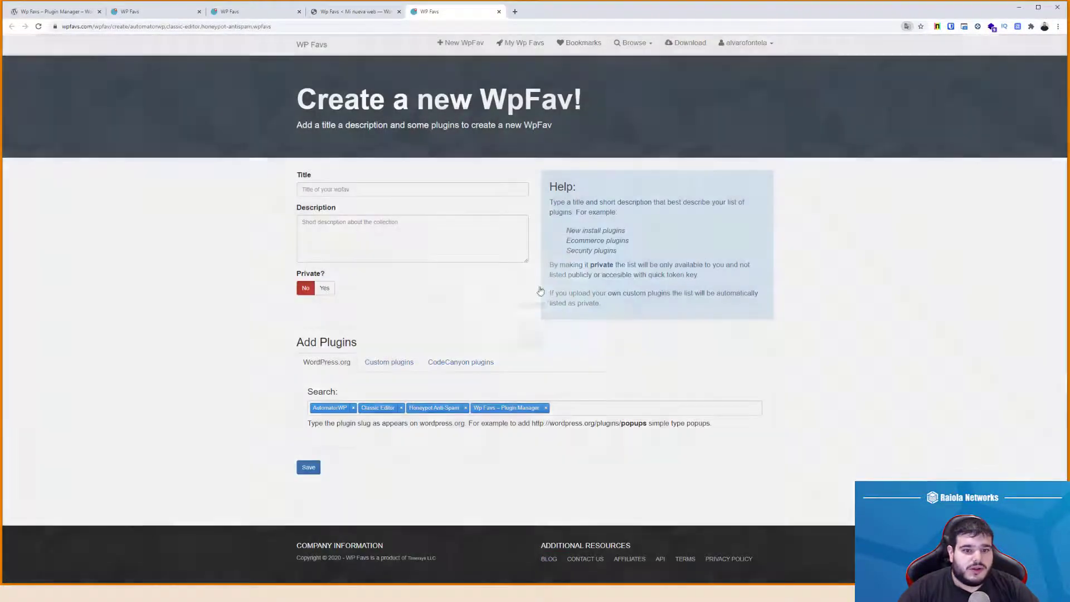
# Give the new list the title and description "Mi primera lista", make it private and save it
pyautogui.click(308, 474)
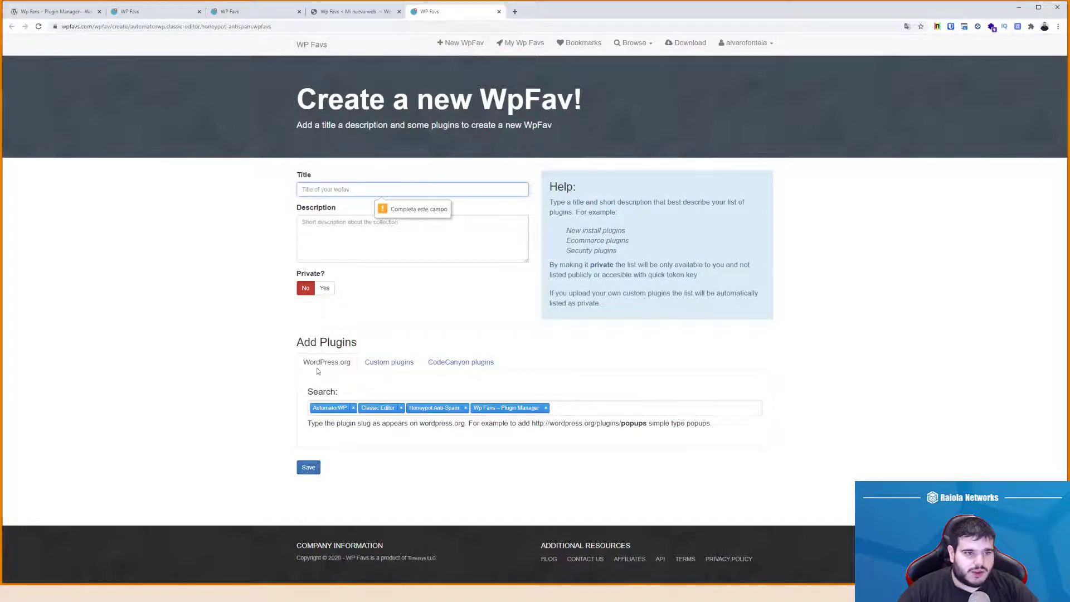
pyautogui.click(328, 191)
pyautogui.write('Mi primera lista')
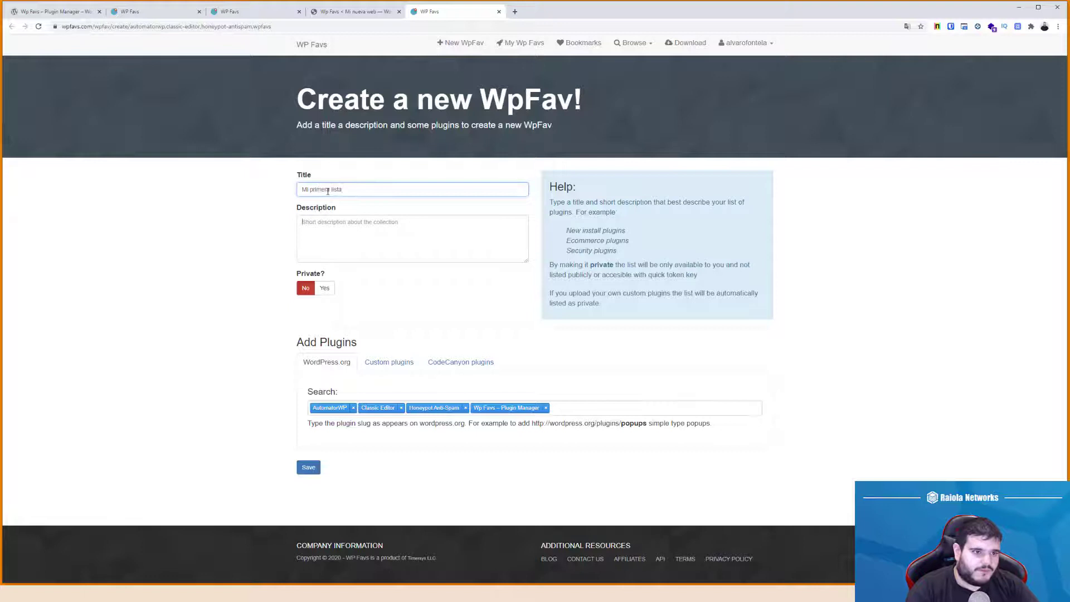
pyautogui.press('Tab')
pyautogui.write('Mi')
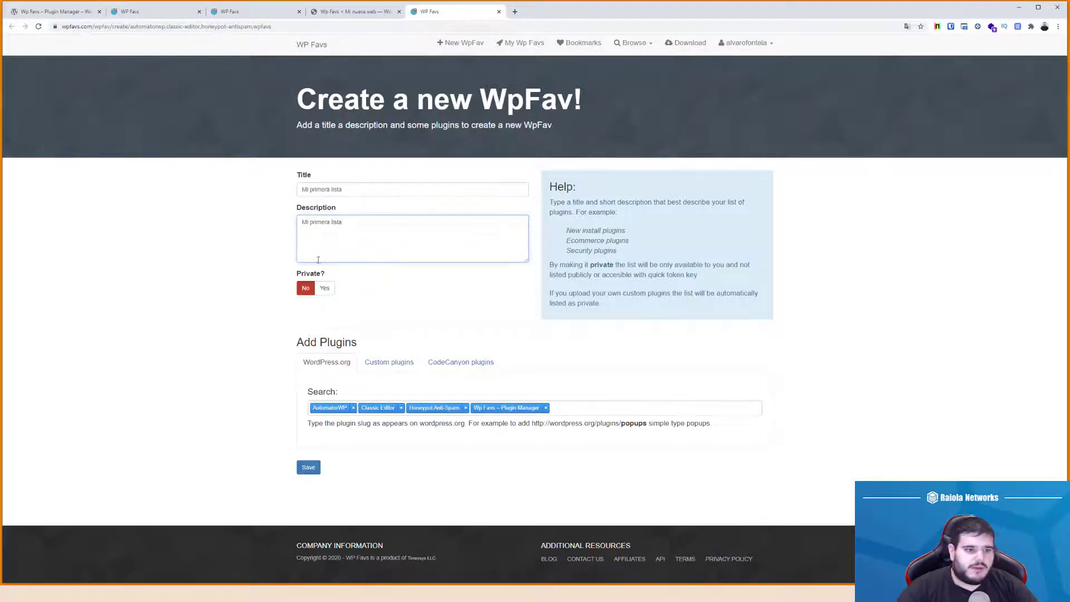
pyautogui.click(324, 289)
pyautogui.click(308, 468)
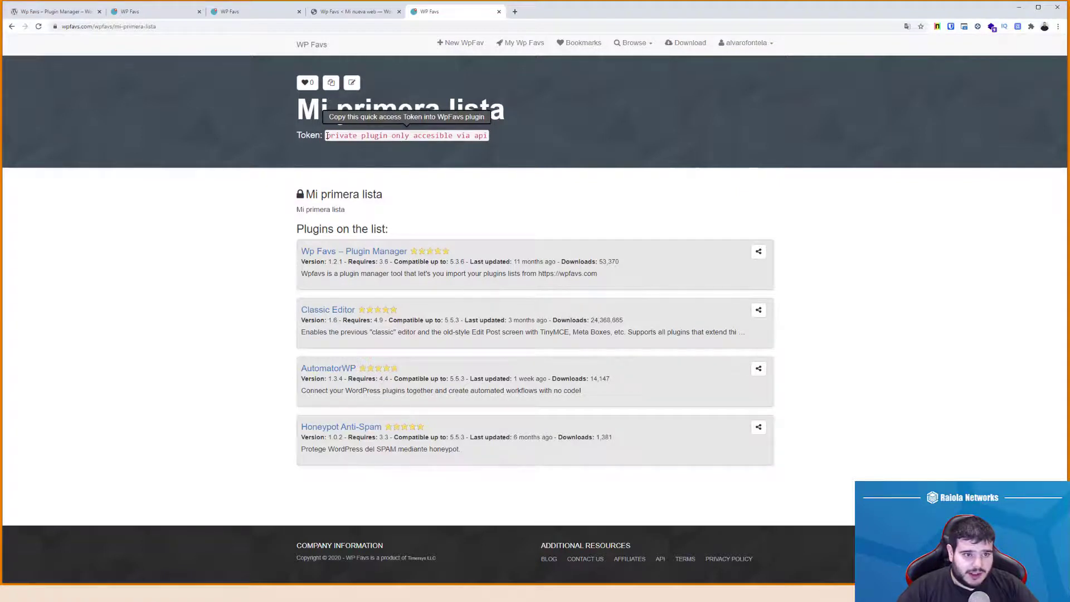
# Return to the Wp Favs page in the WordPress admin and retrieve the lists linked to the stored API key
pyautogui.click(372, 12)
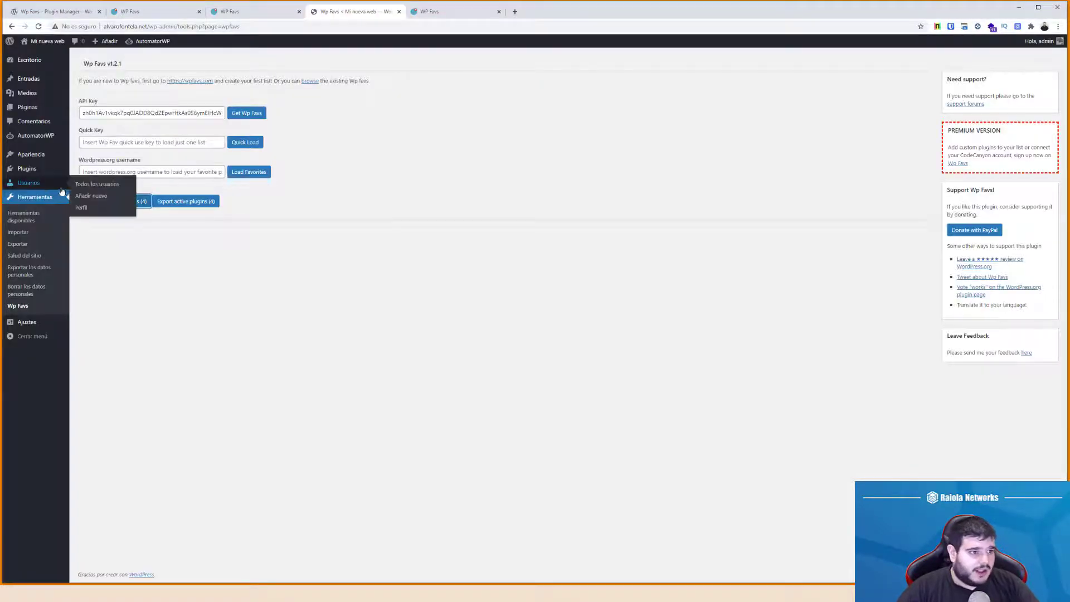
pyautogui.click(34, 308)
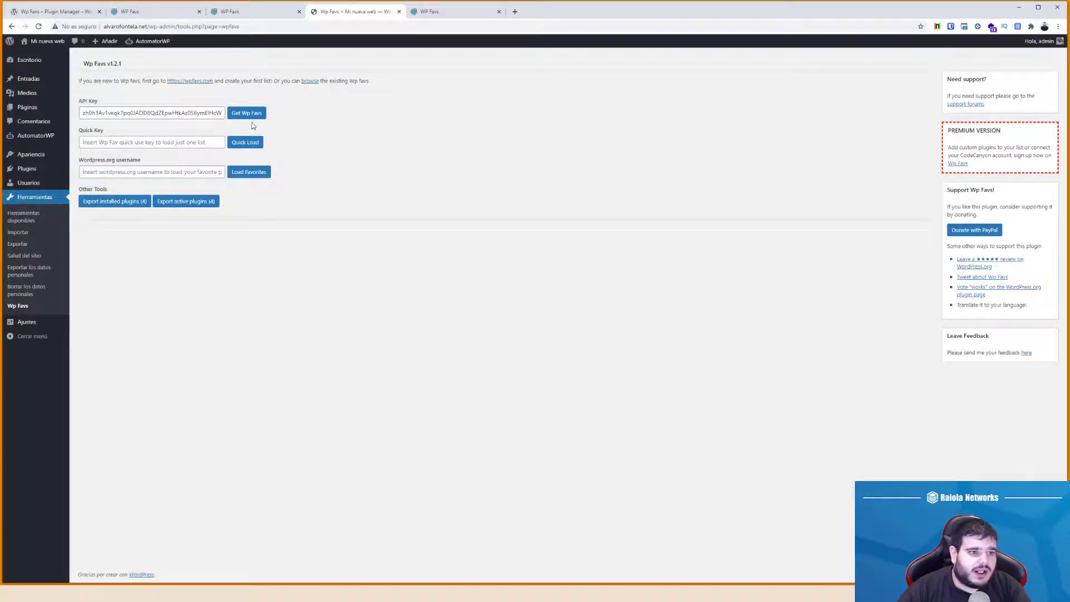
pyautogui.click(248, 148)
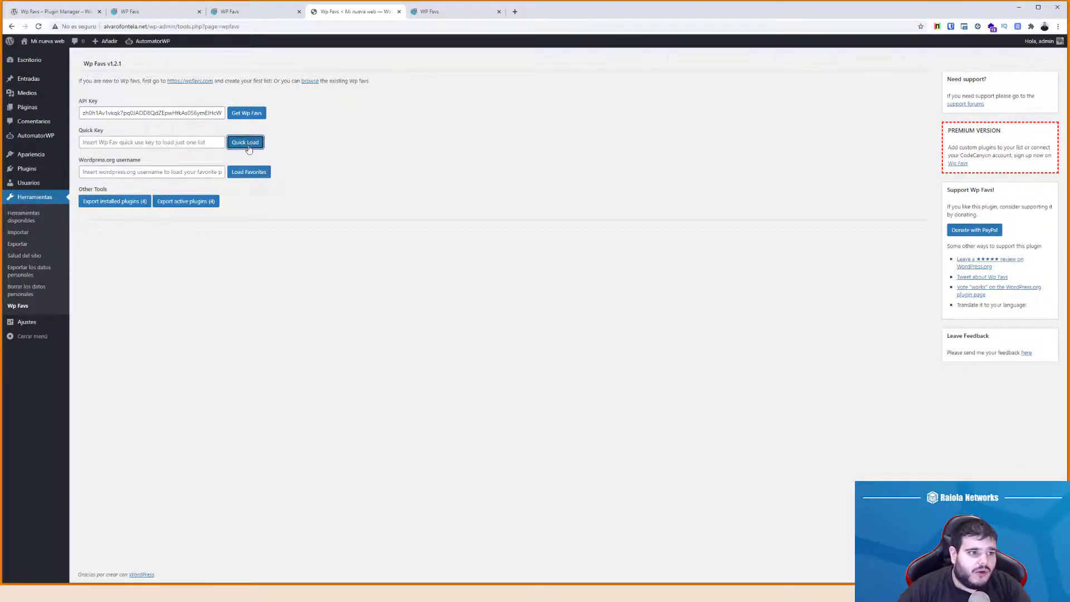
pyautogui.click(245, 120)
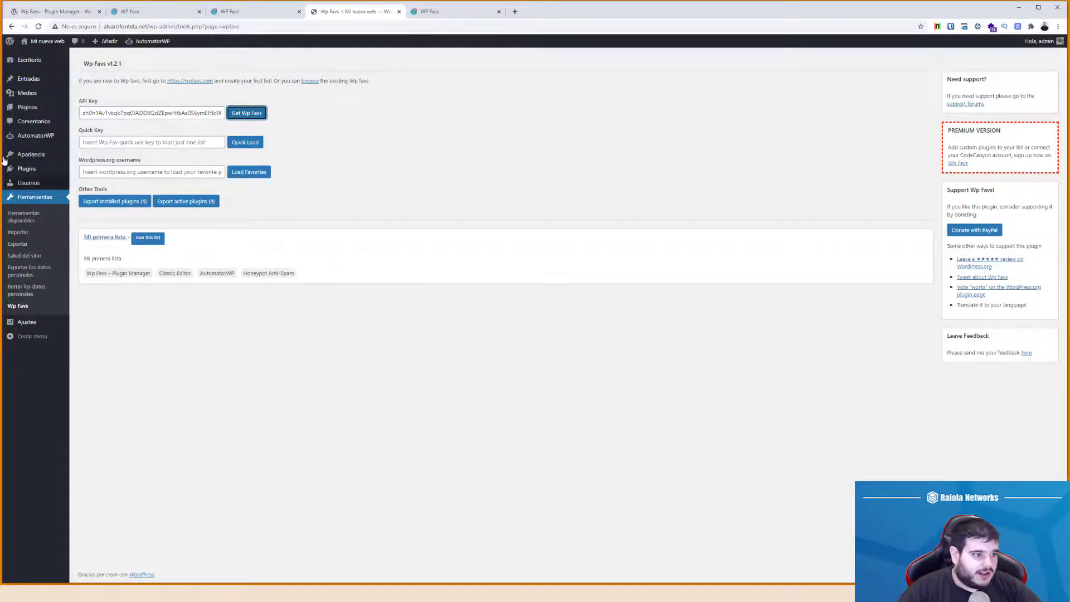
# Select all installed plugins except Wp Favs and try to delete them in bulk
pyautogui.click(38, 171)
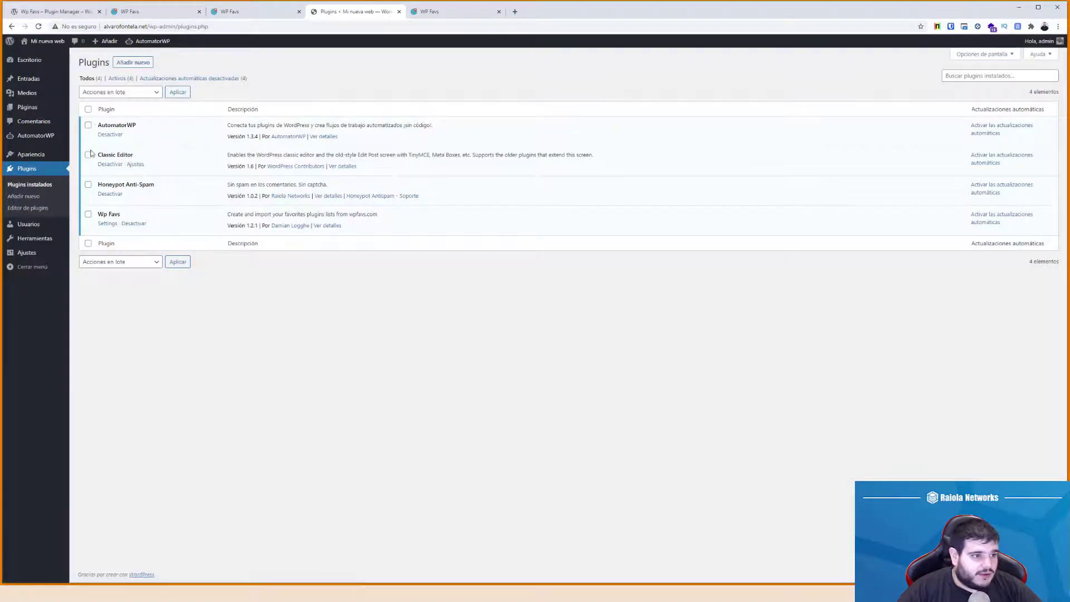
pyautogui.click(89, 110)
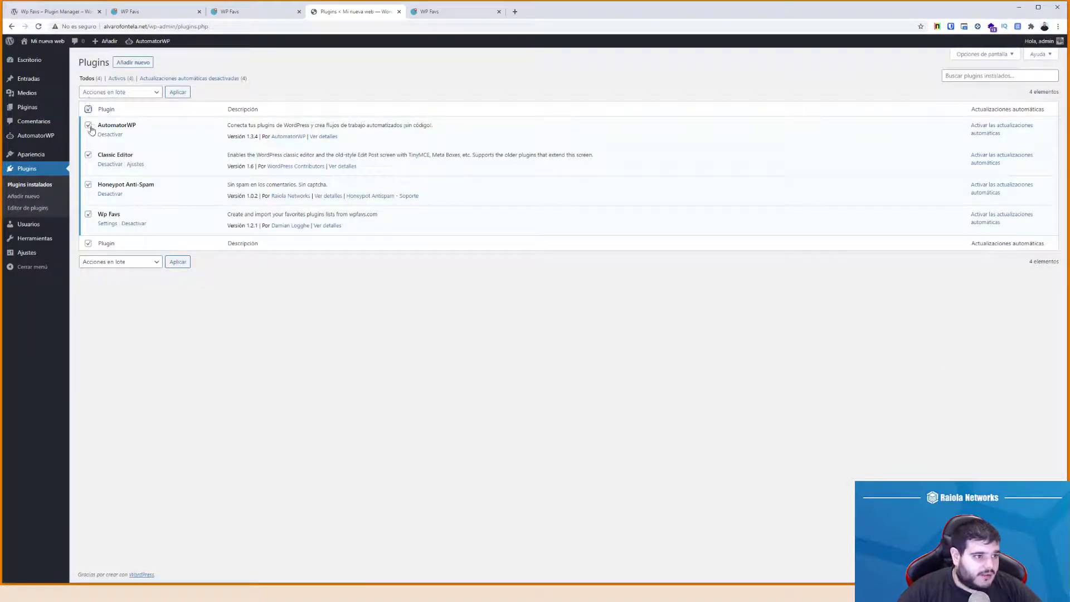
pyautogui.click(90, 216)
pyautogui.click(114, 94)
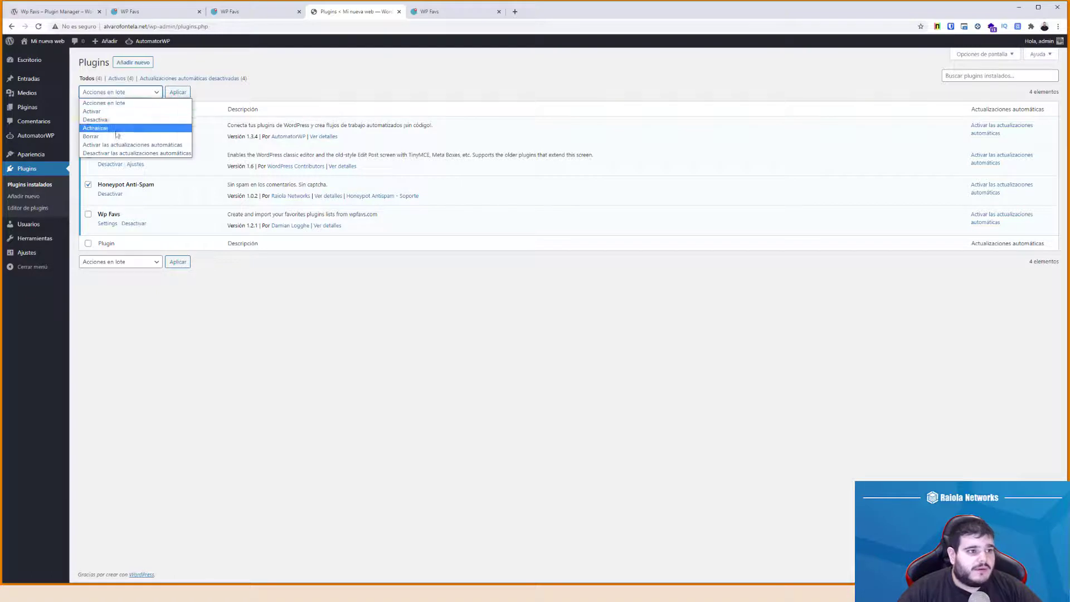
pyautogui.click(114, 137)
pyautogui.click(177, 93)
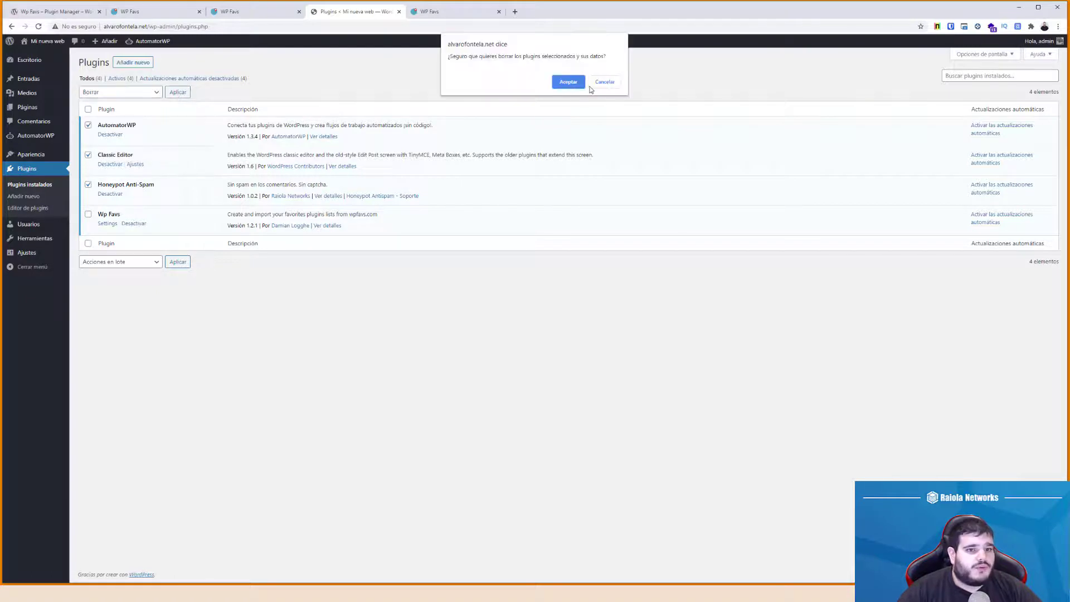
pyautogui.click(554, 83)
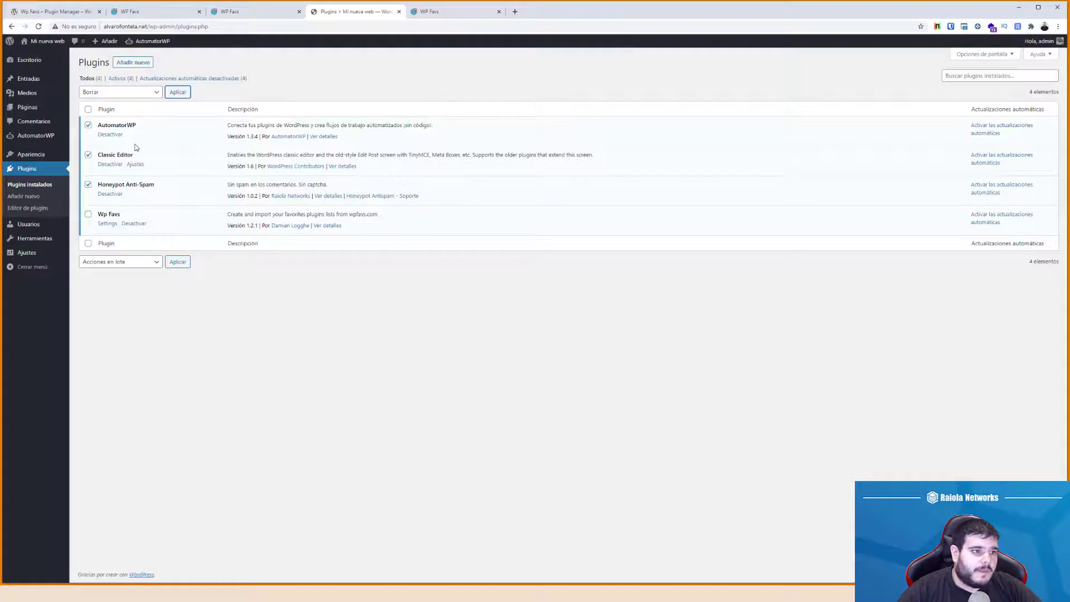
# Deactivate the selected AutomatorWP, Classic Editor and Honeypot Anti-Spam plugins in bulk
pyautogui.click(117, 94)
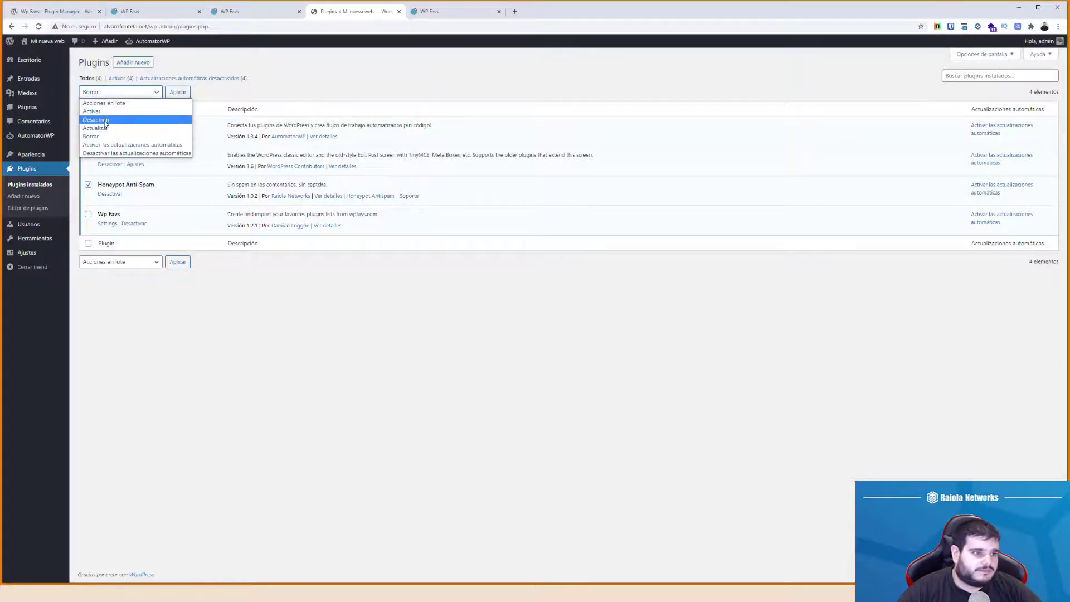
pyautogui.click(105, 120)
pyautogui.click(177, 93)
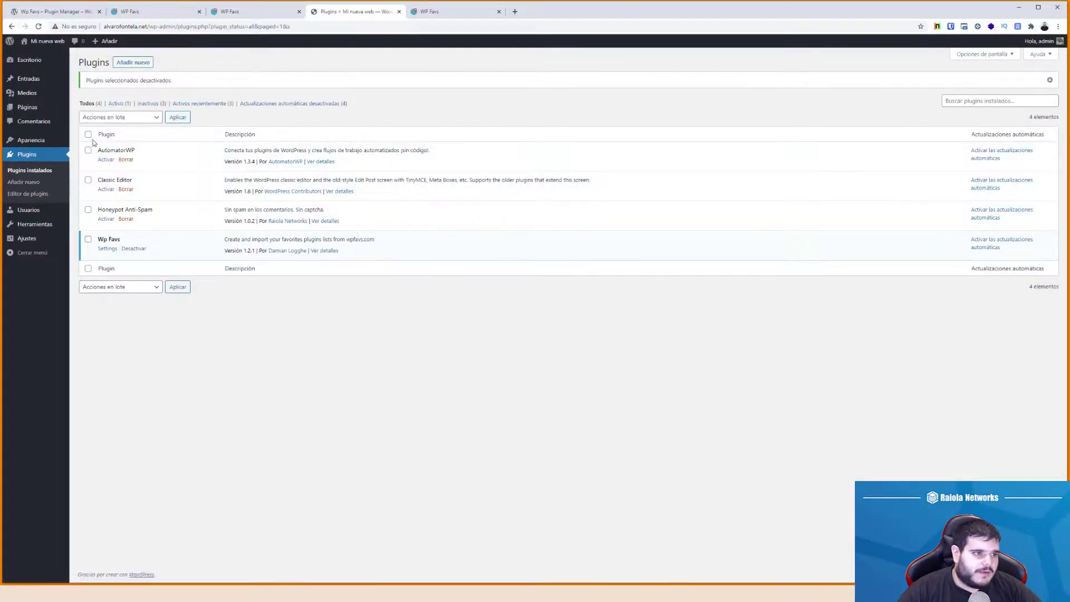
# Delete the deactivated AutomatorWP, Classic Editor and Honeypot Anti-Spam plugins in bulk, together with their data
pyautogui.click(88, 209)
pyautogui.click(120, 117)
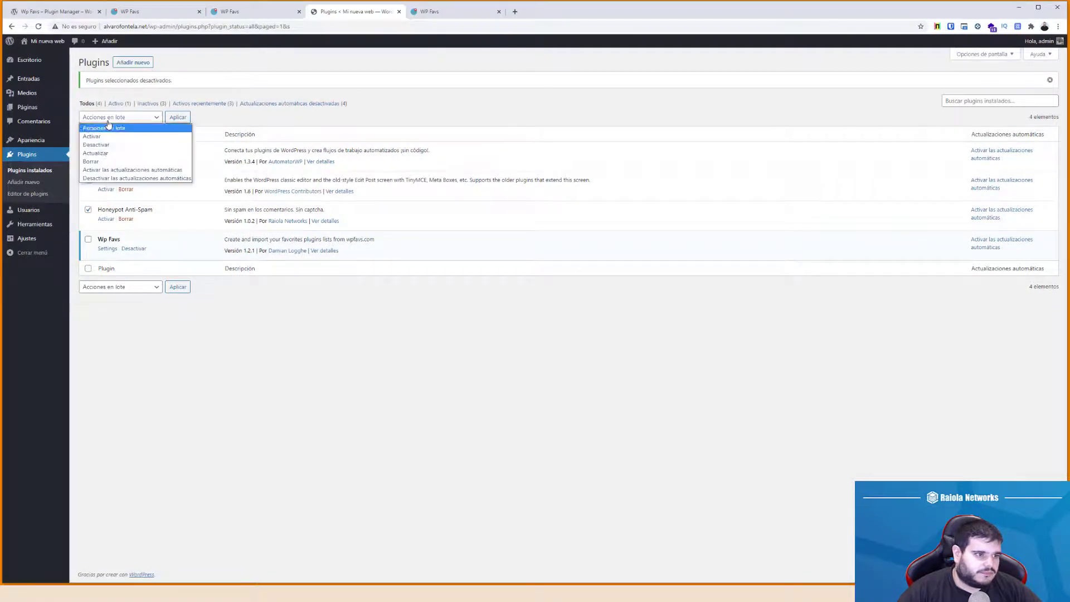
pyautogui.click(92, 161)
pyautogui.click(178, 117)
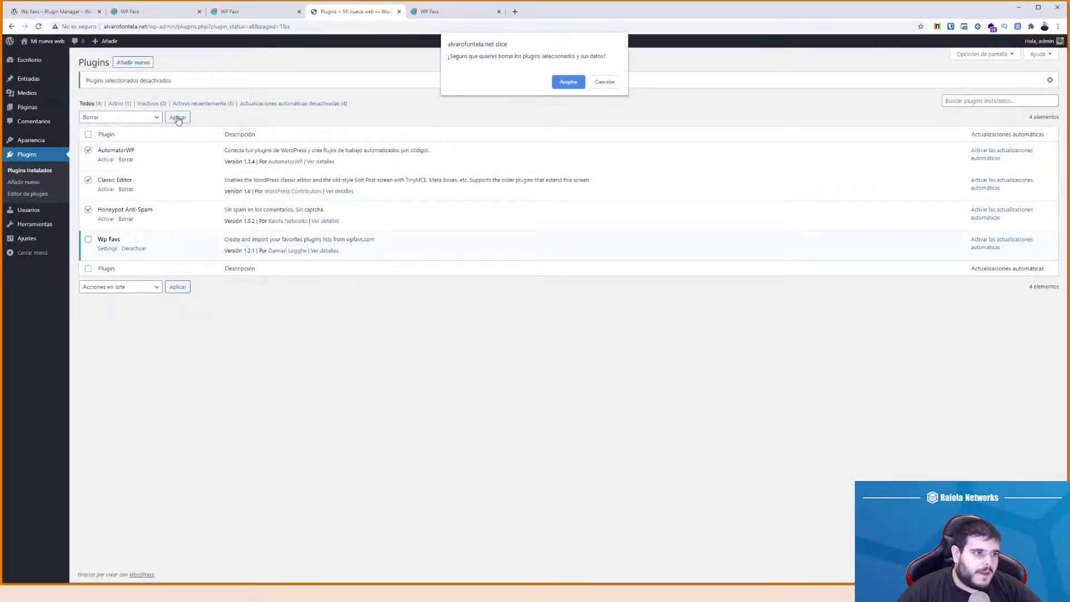
pyautogui.click(564, 83)
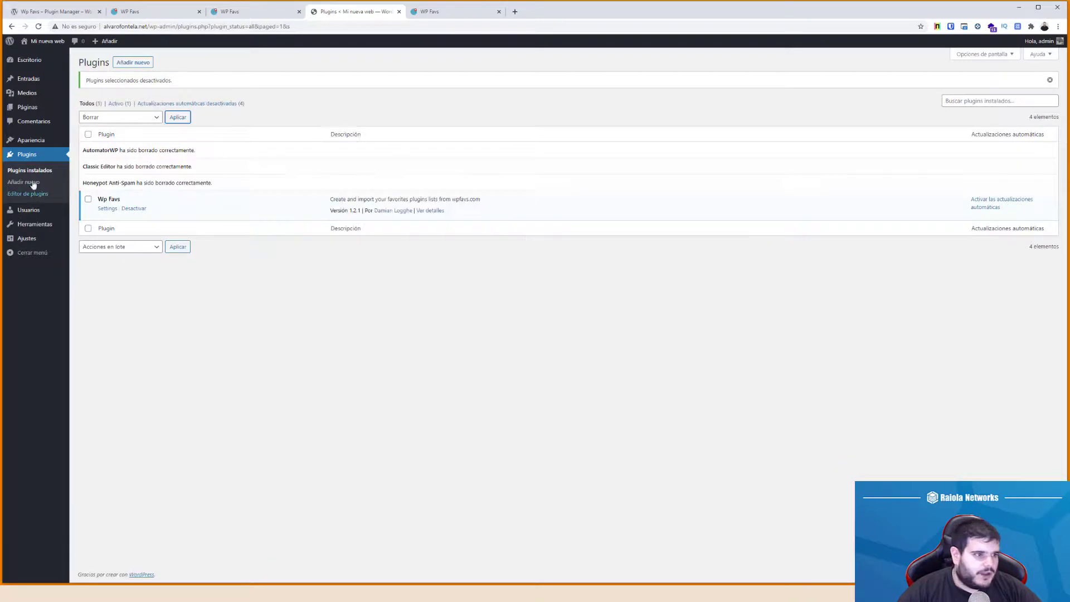
# Retrieve the lists on the Wp Favs tools page and run the list "Mi primera lista"
pyautogui.moveTo(34, 224)
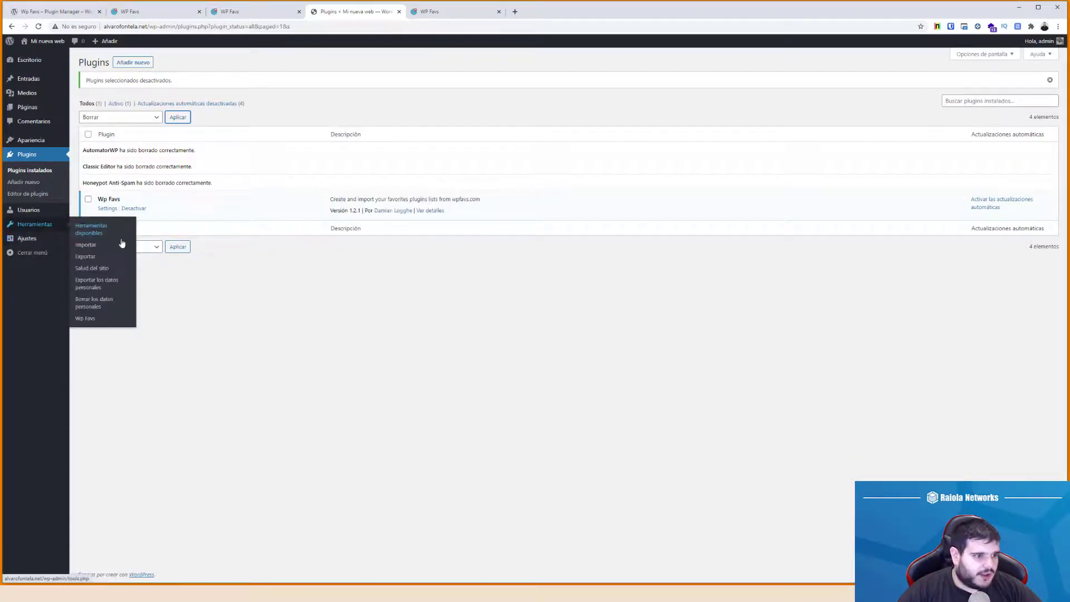
pyautogui.click(101, 323)
pyautogui.click(244, 115)
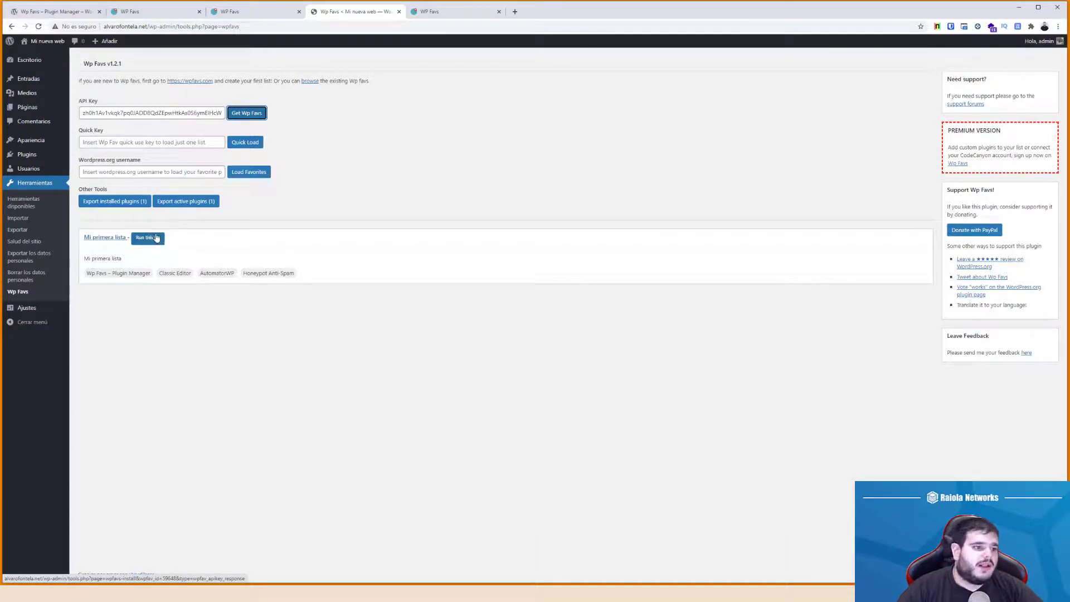
pyautogui.click(160, 243)
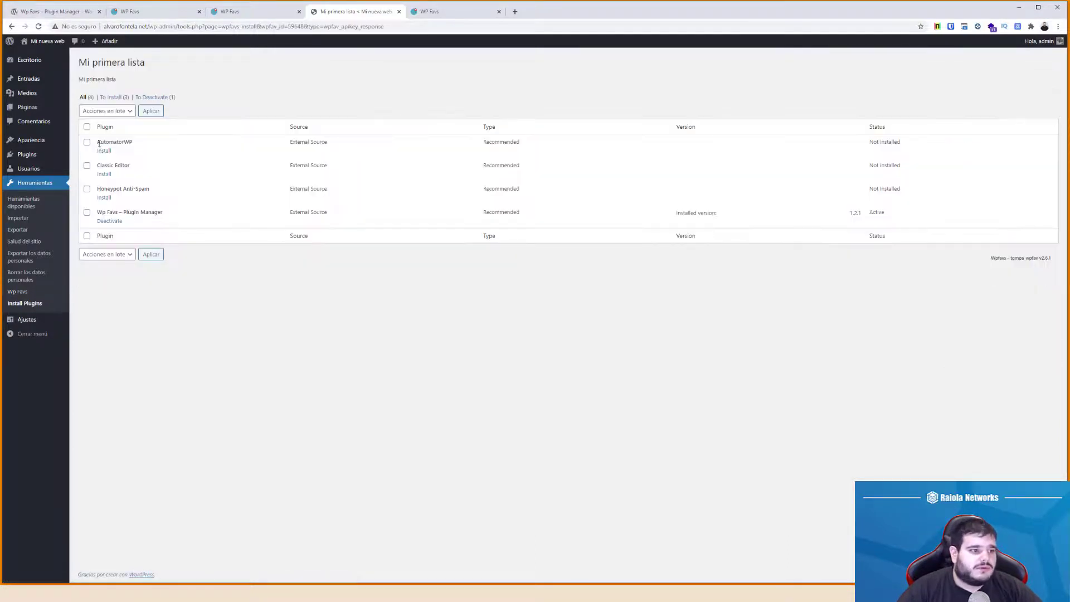
# Install all plugins of "Mi primera lista" in bulk and return to the Wpfavs installer
pyautogui.click(87, 128)
pyautogui.click(107, 110)
pyautogui.click(104, 130)
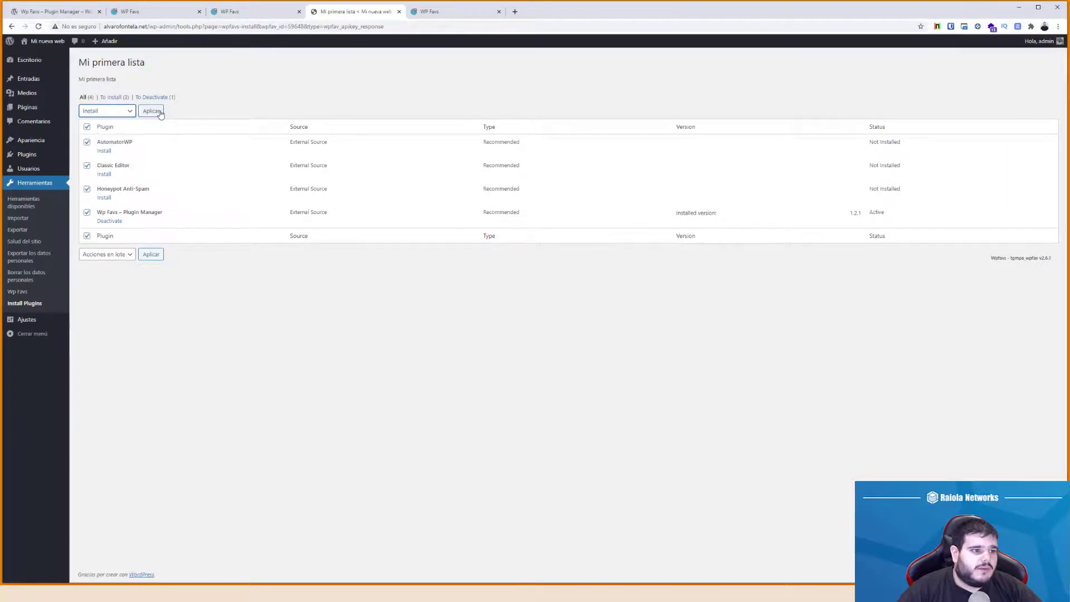
pyautogui.click(151, 111)
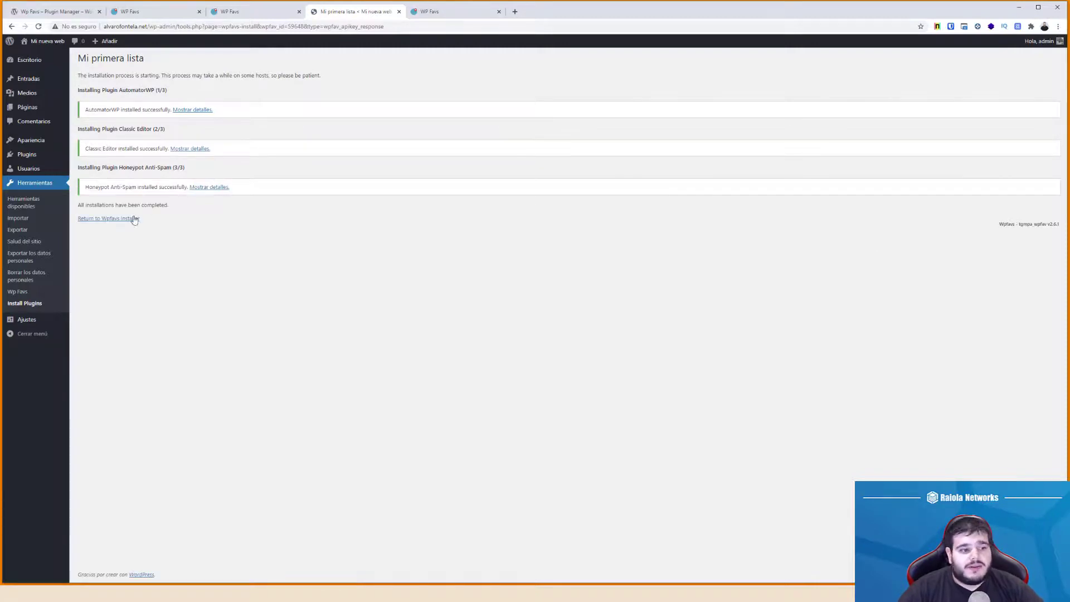
pyautogui.click(130, 219)
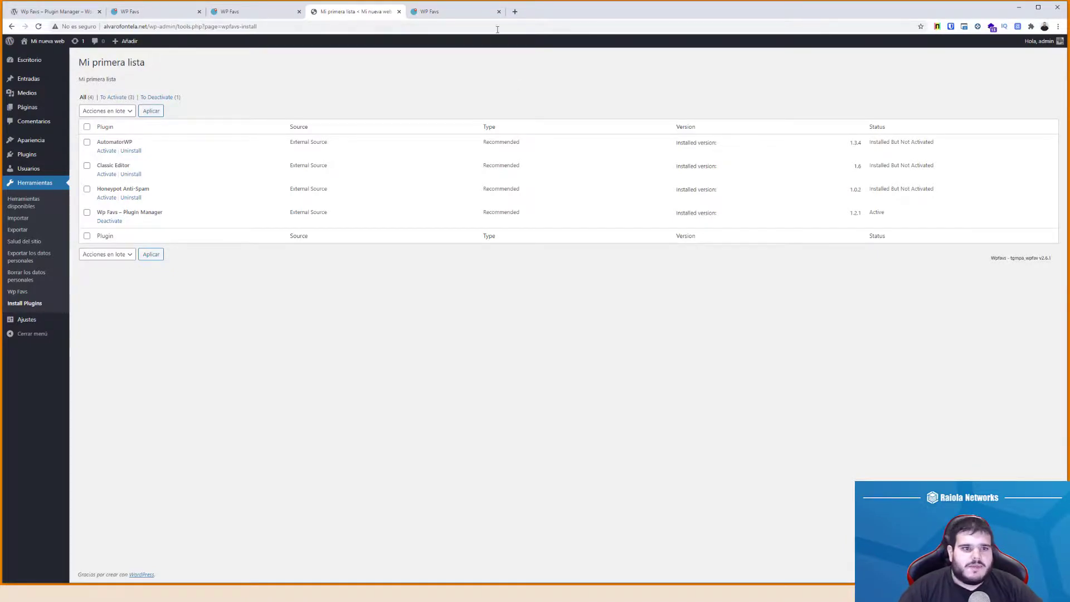
# Switch to the WP Favs website and examine the account's custom plugins page for the requirement to upload own plugins
pyautogui.click(468, 12)
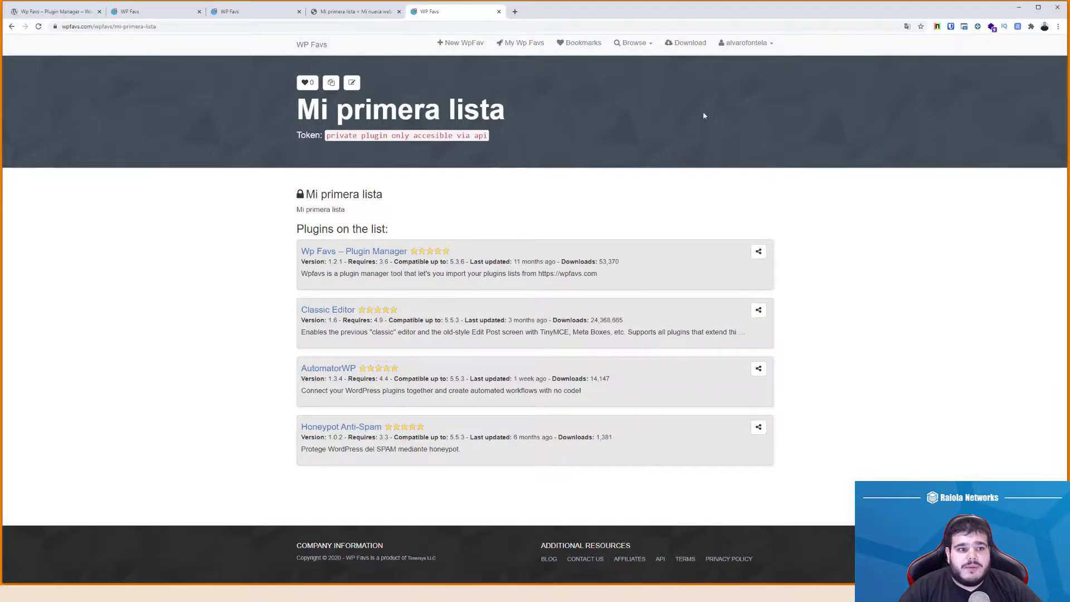
pyautogui.click(760, 48)
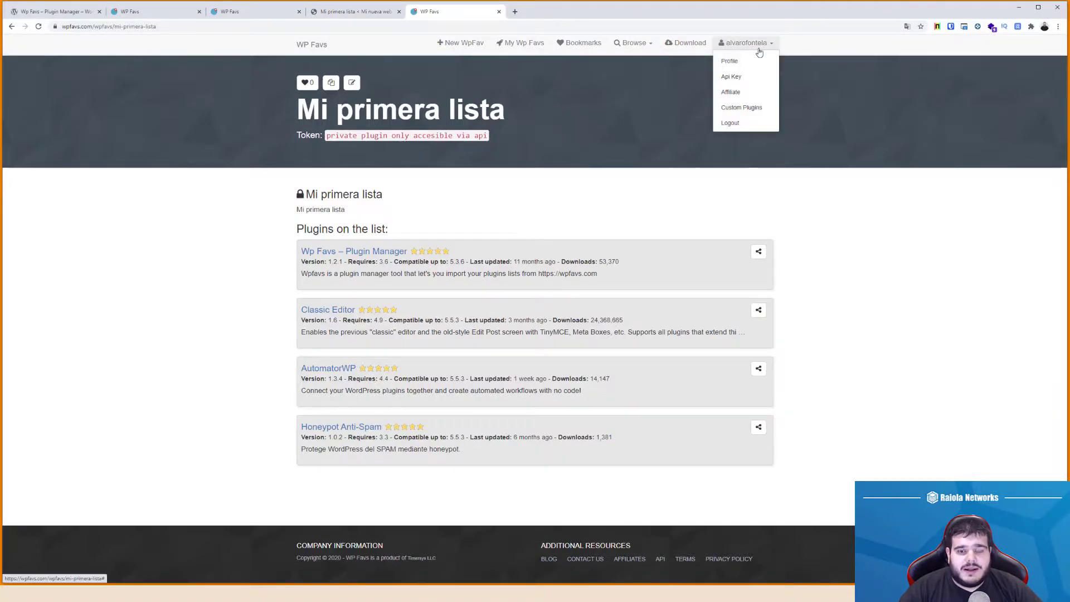
pyautogui.click(760, 109)
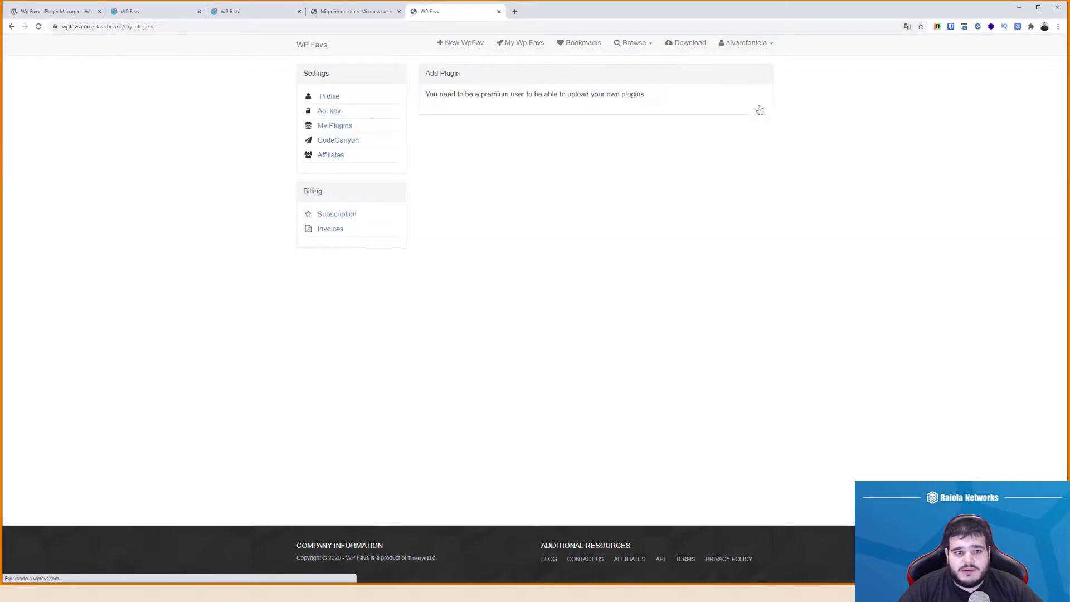
pyautogui.doubleClick(599, 94)
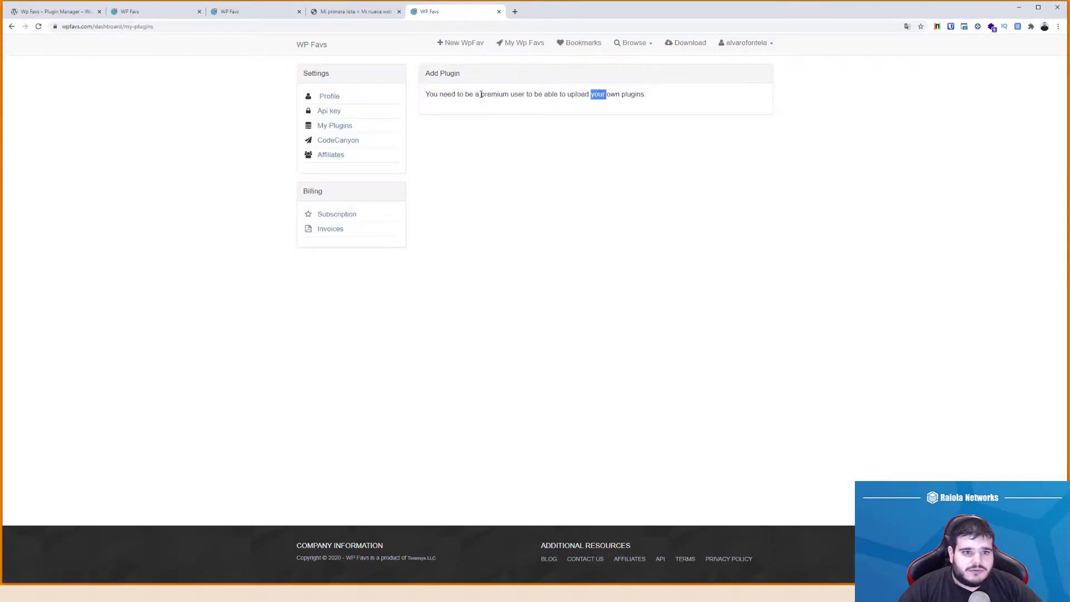
pyautogui.moveTo(481, 94); pyautogui.dragTo(539, 94)
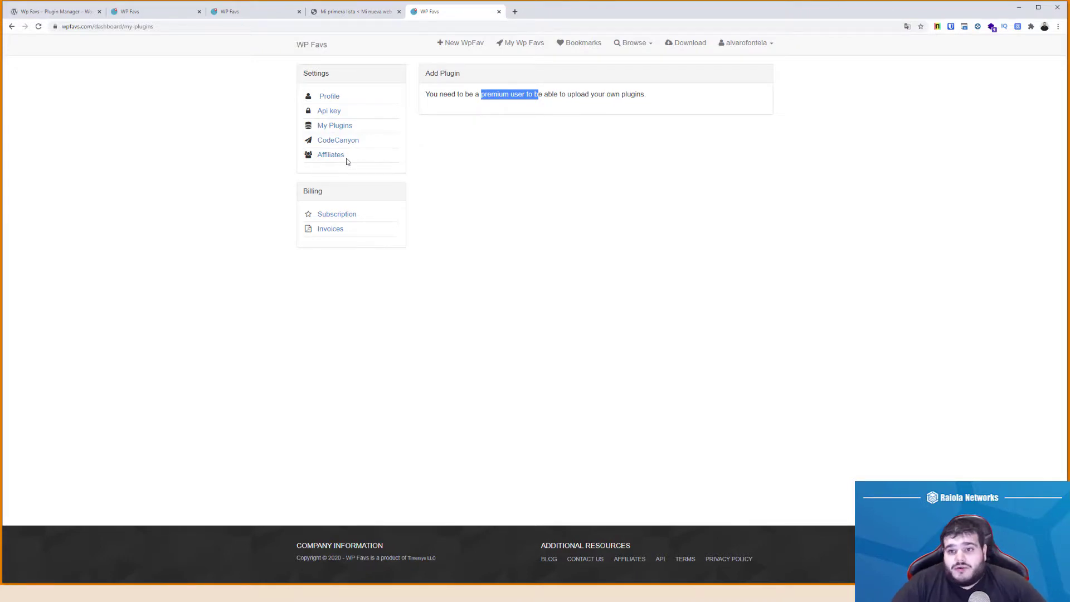
pyautogui.click(453, 180)
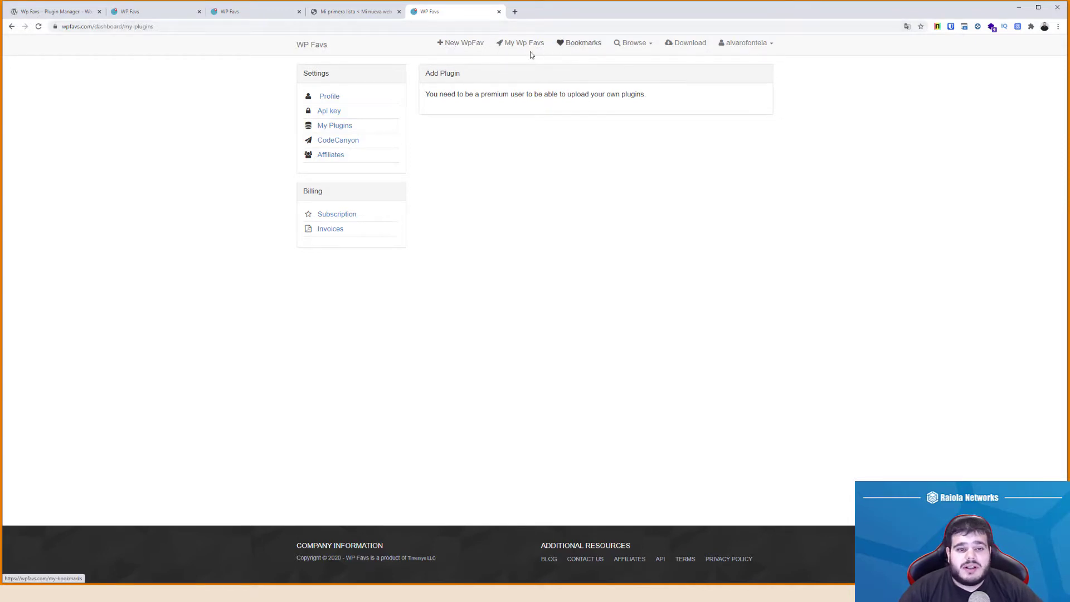
# Return to the WordPress admin and open the list of installed plugins
pyautogui.click(352, 11)
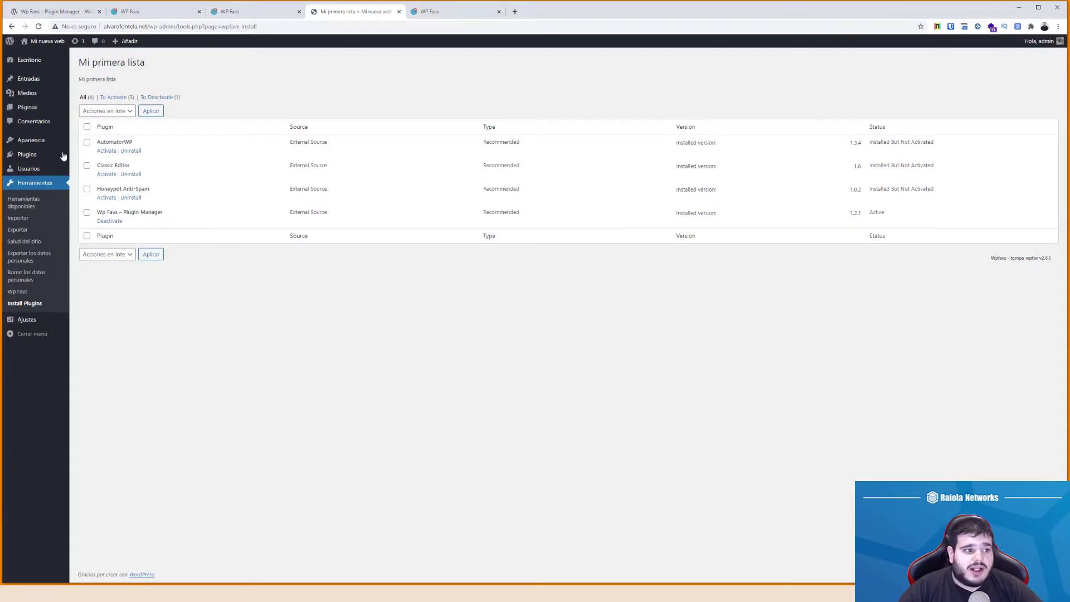
pyautogui.click(34, 162)
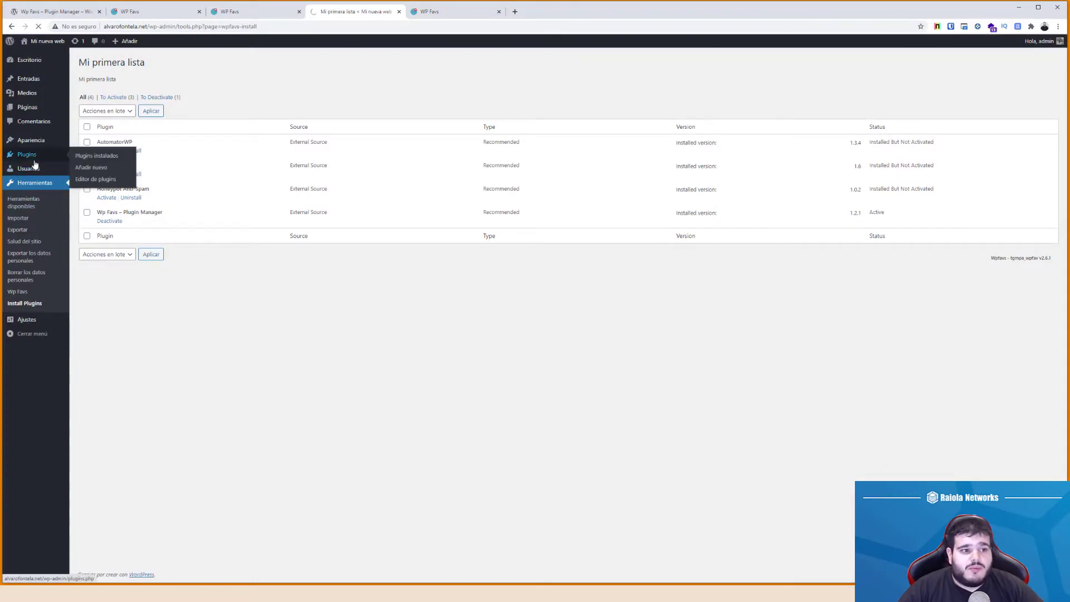